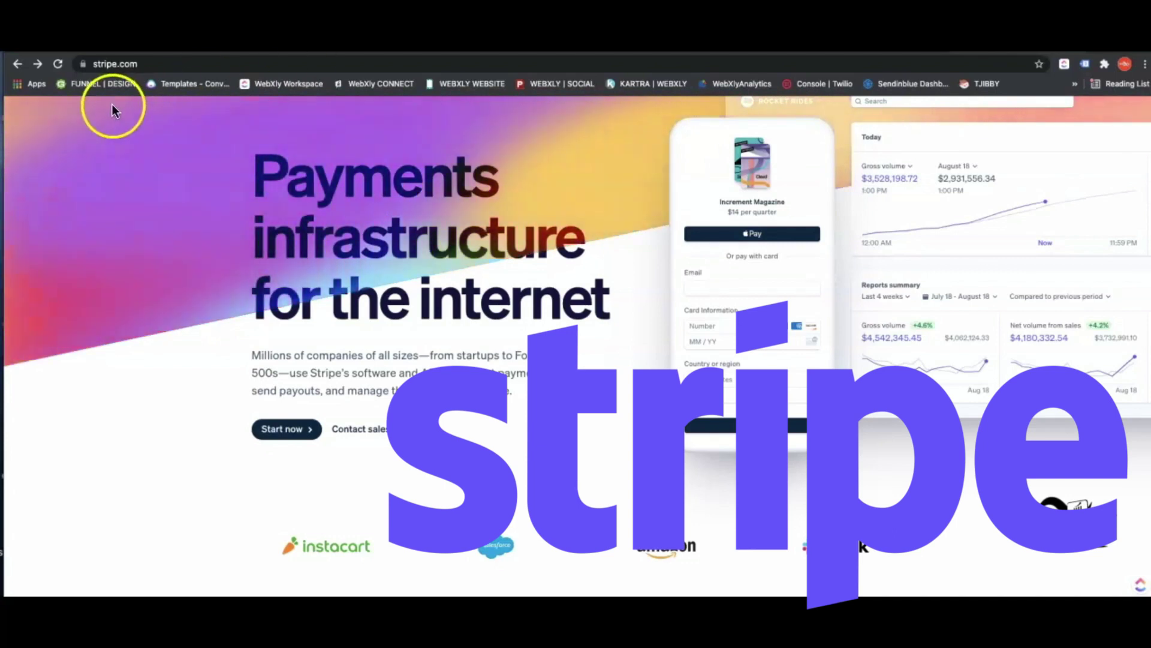
Step: Start Stripe account activation and reach the business structure step
left_click(280, 437)
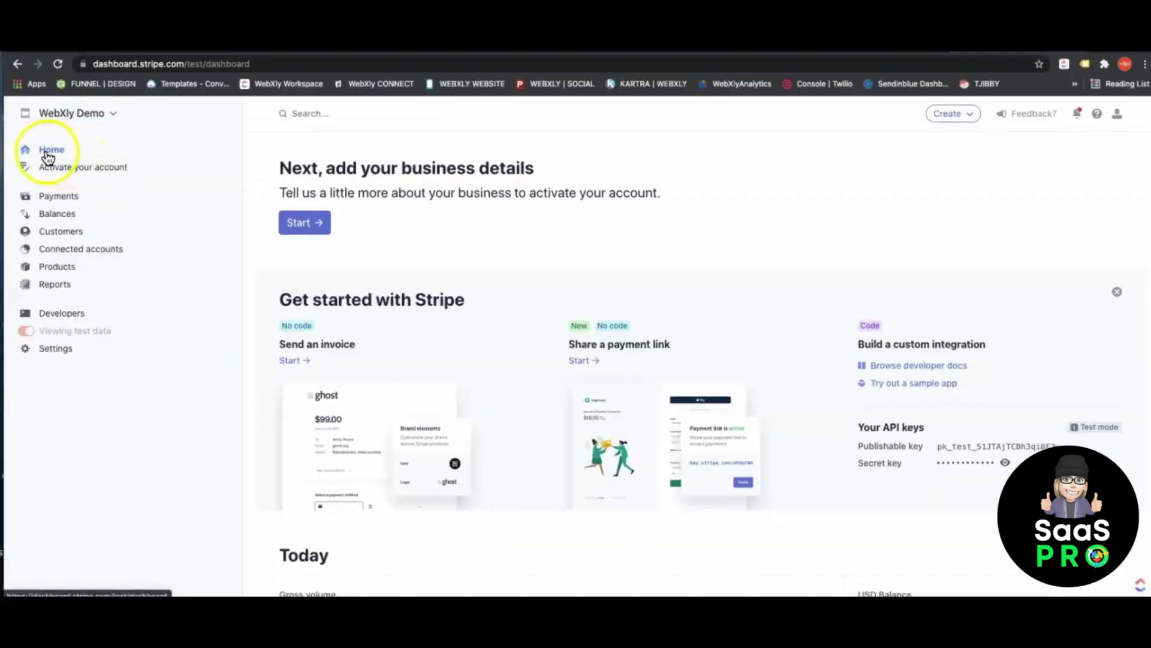
scroll(72, 168, "down", 1)
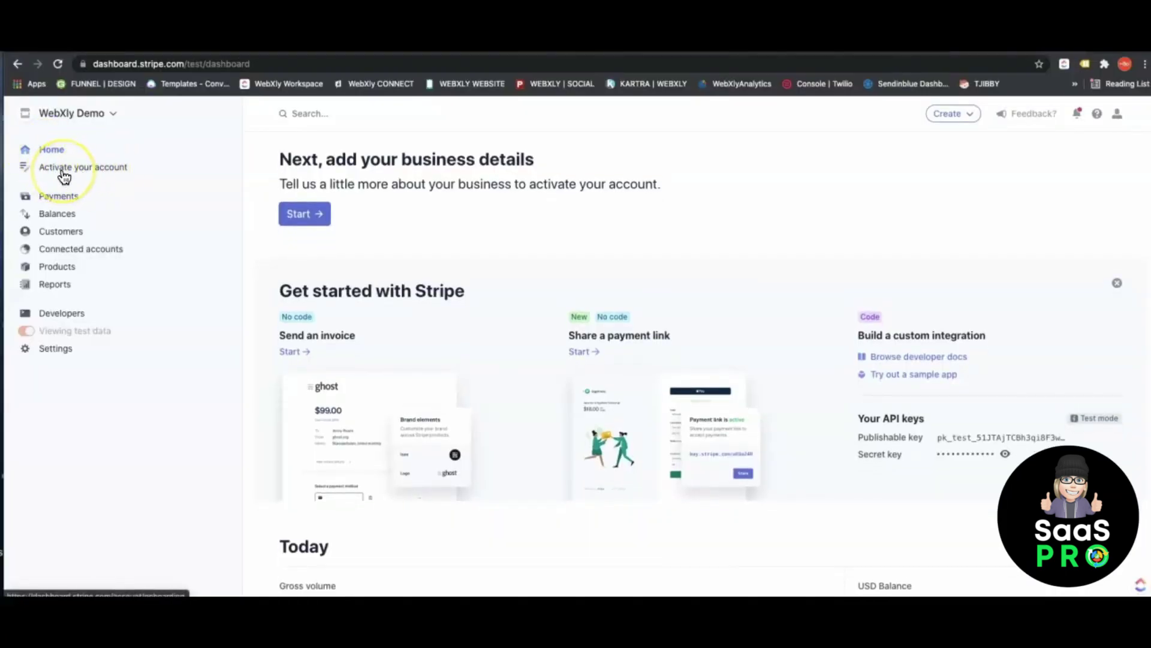
scroll(64, 177, "down", 1)
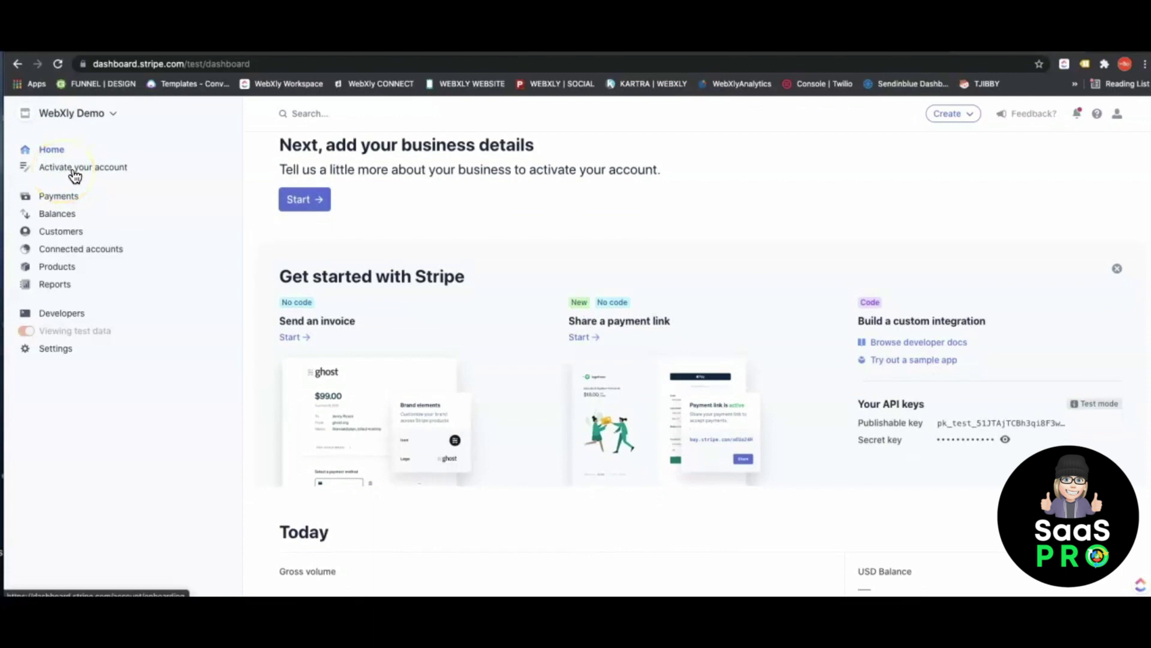
left_click(75, 174)
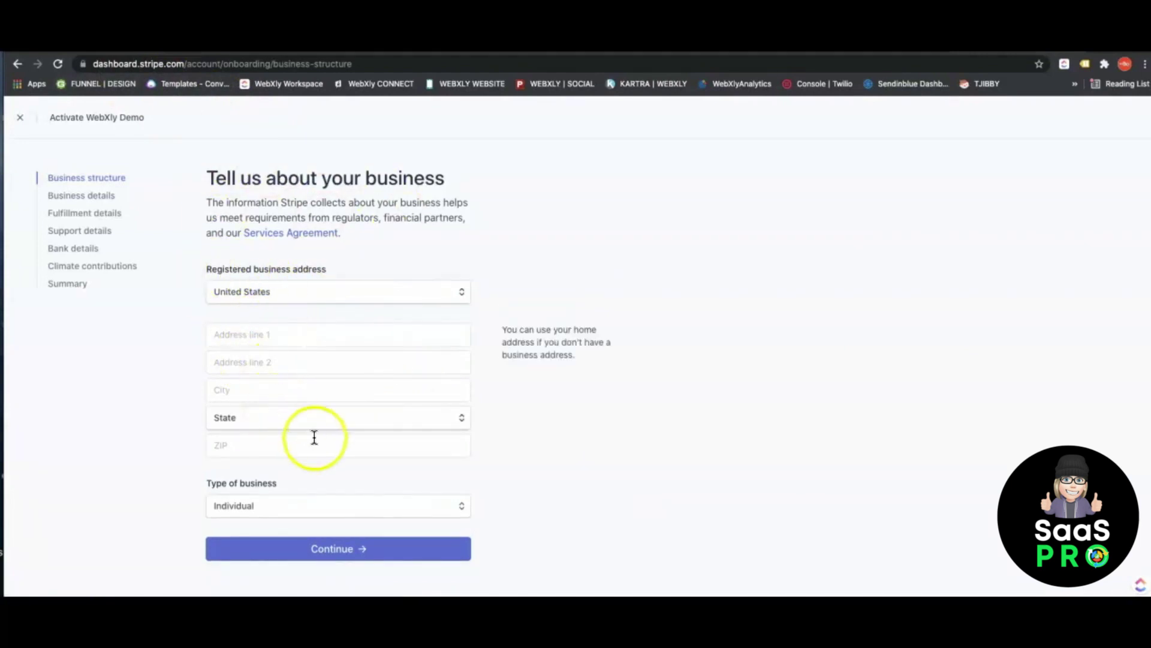
Step: Leave the business type as Individual and exit the activation form unfinished
left_click(296, 508)
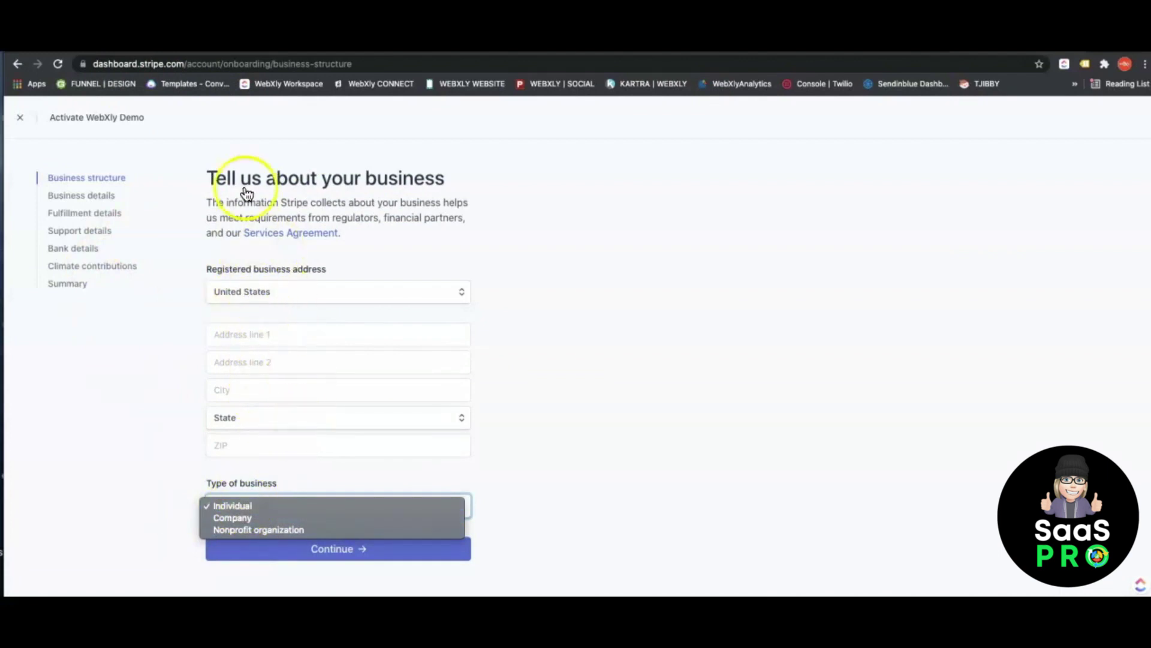
left_click(159, 442)
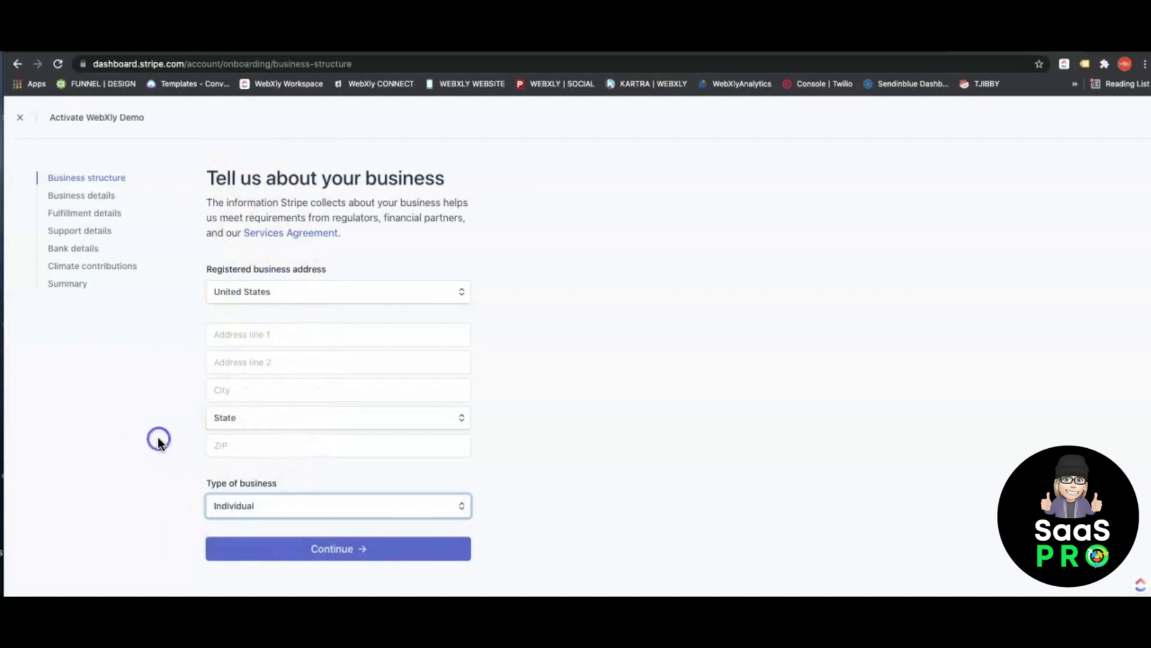
mouse_move(288, 291)
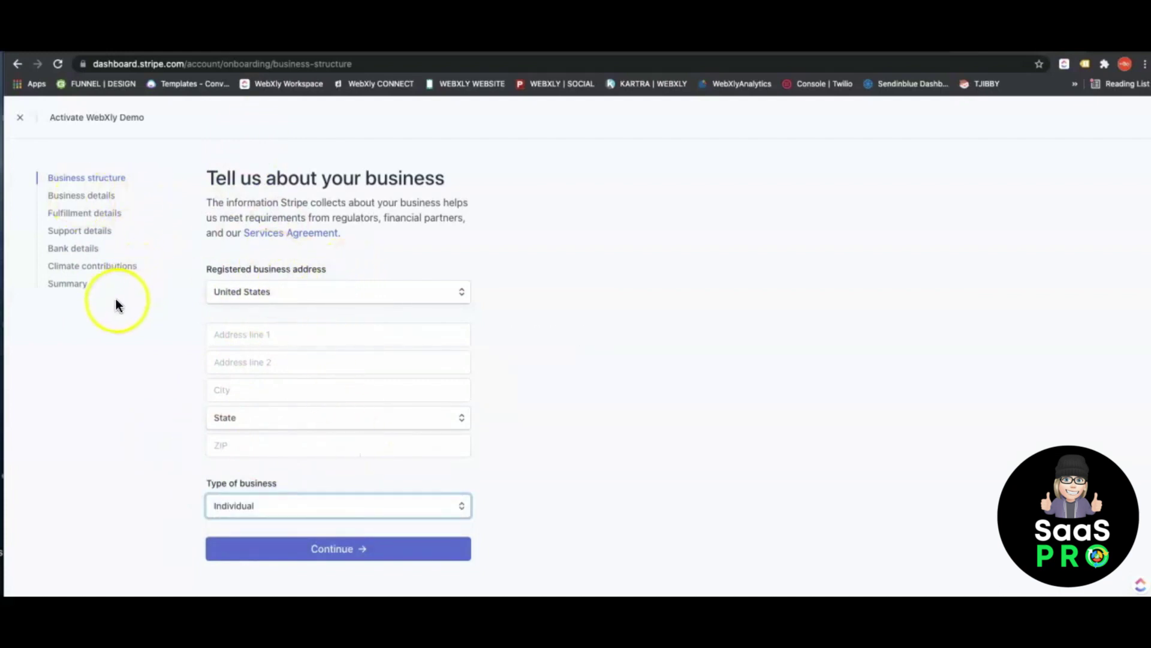
left_click(81, 200)
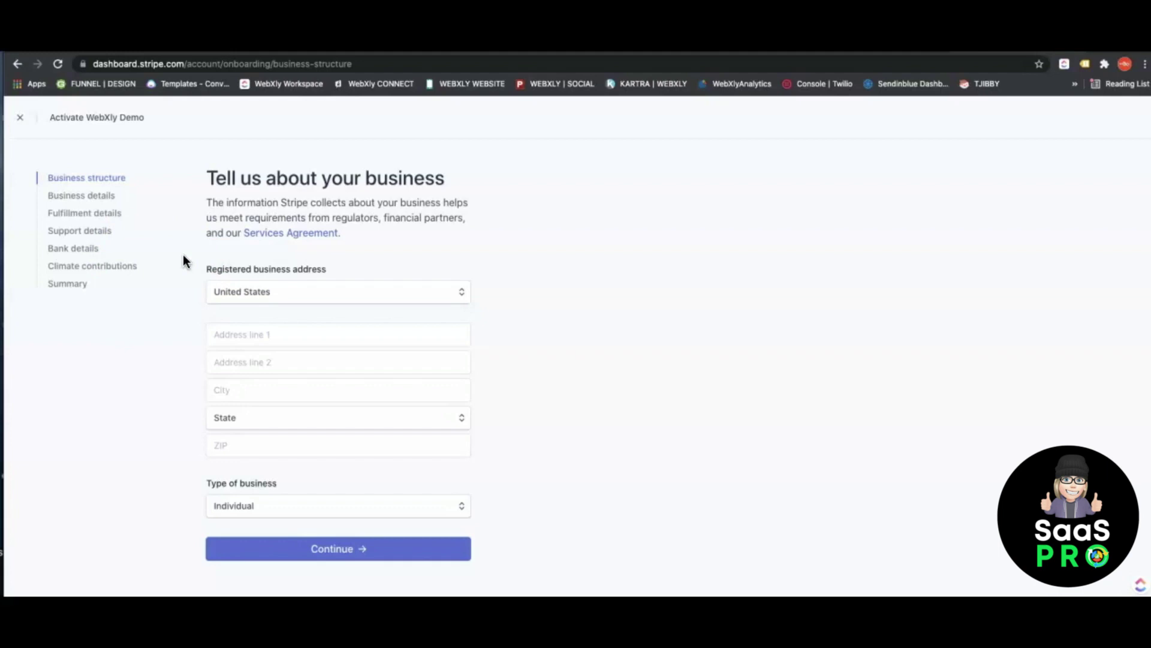
left_click(20, 119)
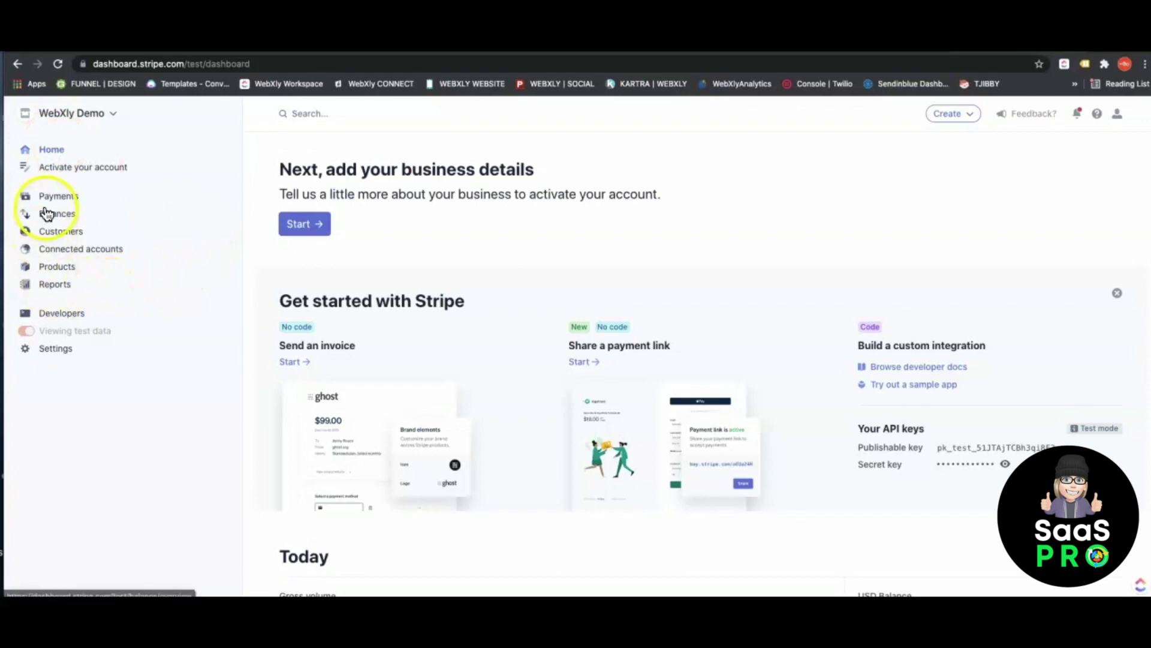
Step: Start a new product from the Products catalogue with Add product
left_click(56, 269)
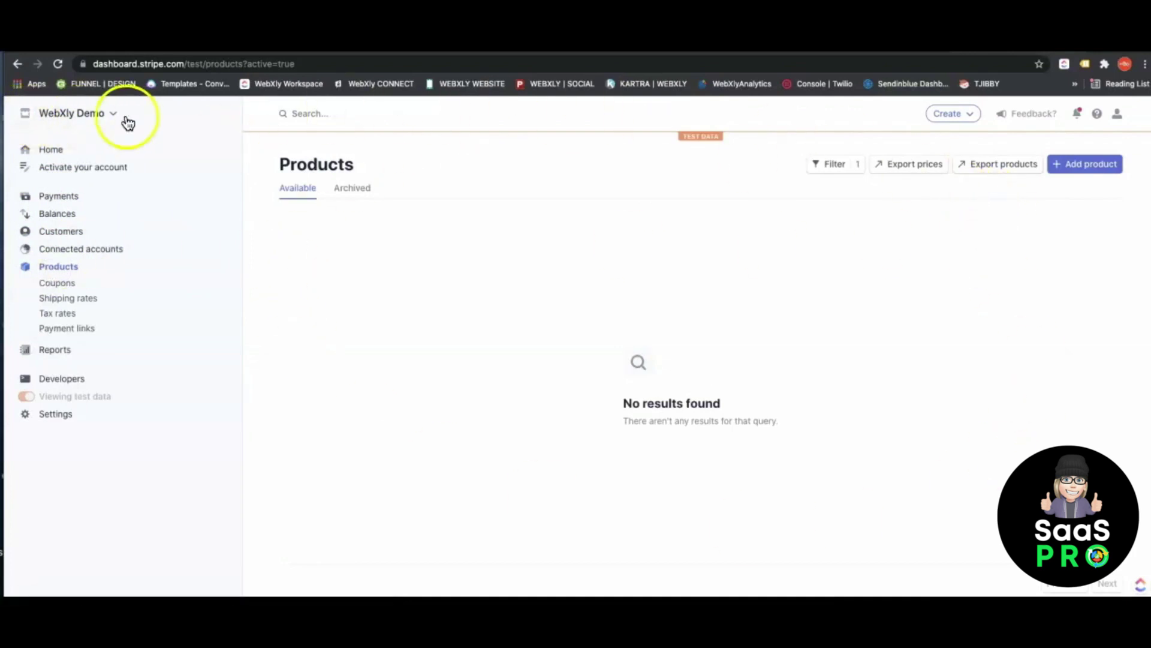
left_click(1091, 170)
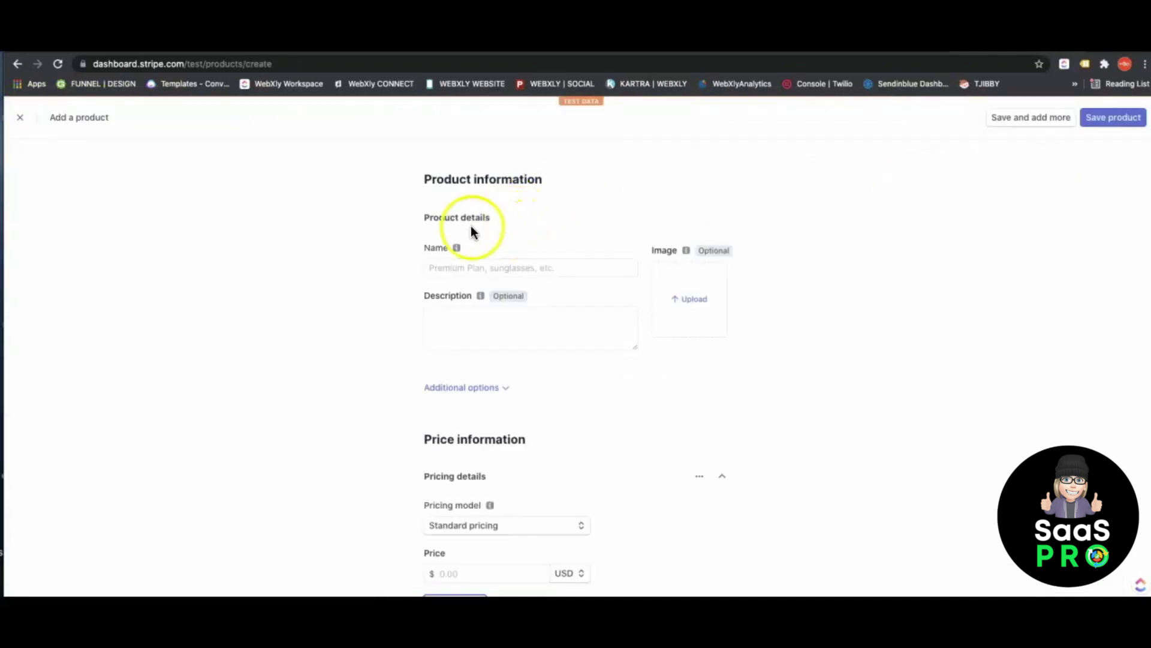
scroll(476, 208, "down", 1)
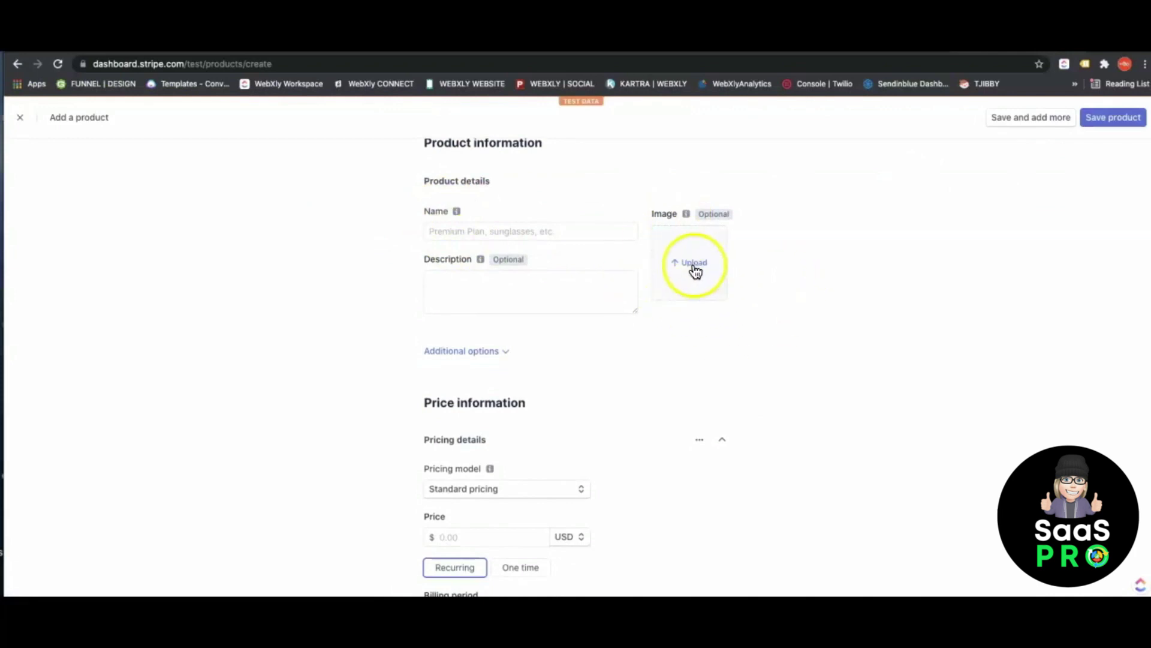
scroll(488, 306, "down", 3)
scroll(488, 307, "down", 2)
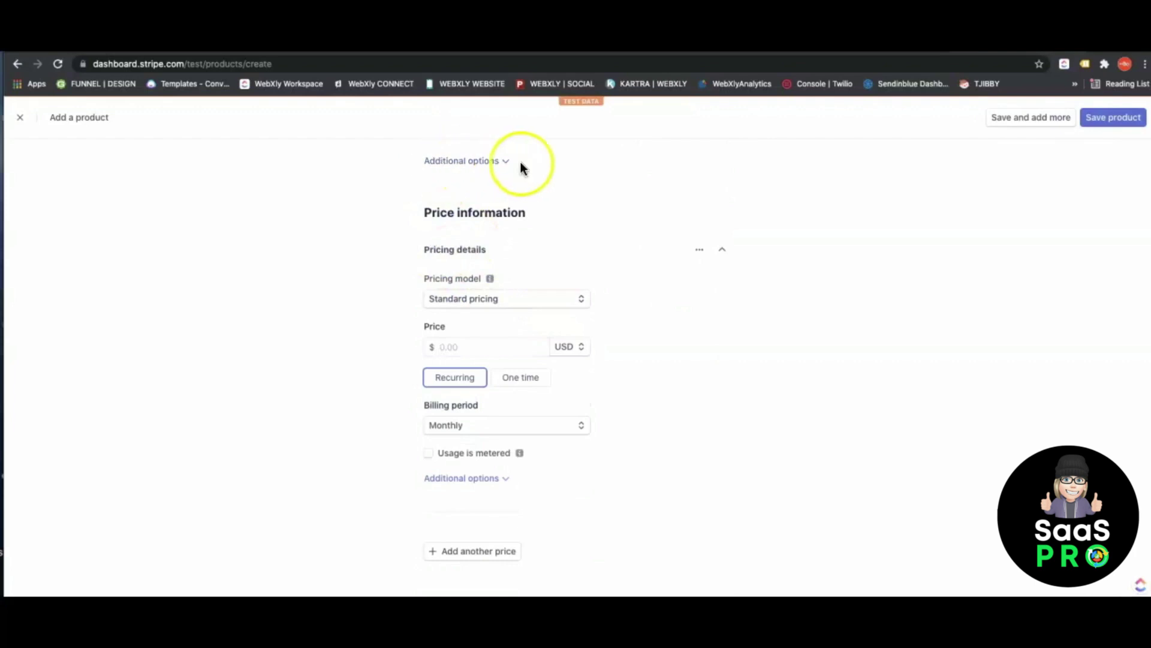
scroll(416, 213, "up", 6)
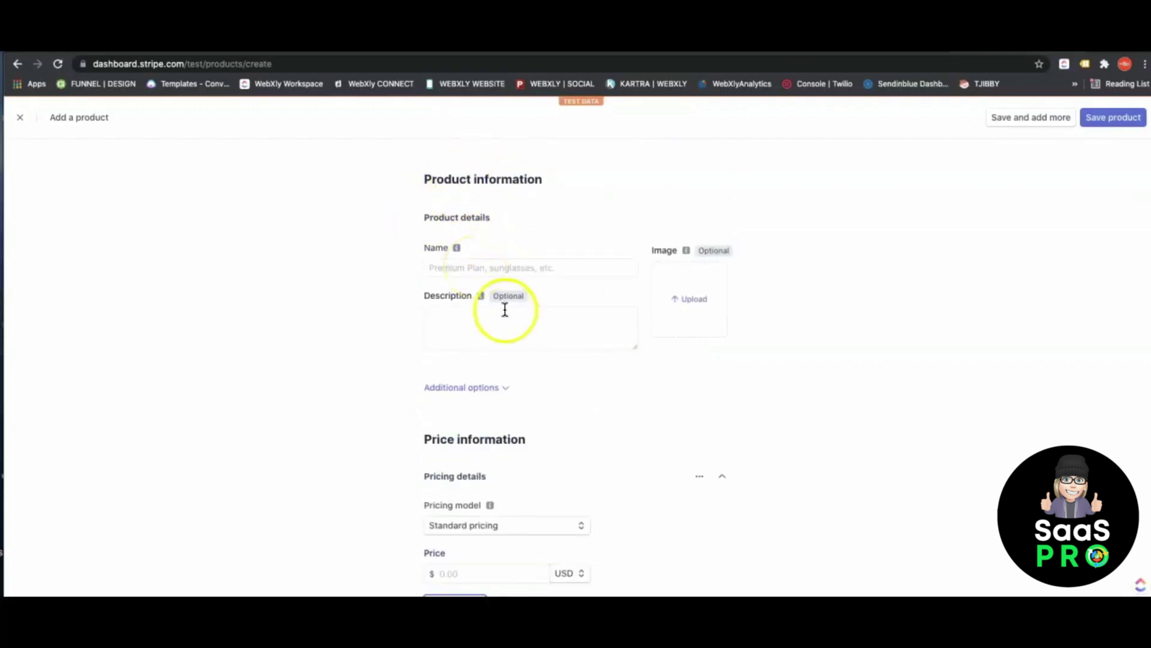
scroll(505, 312, "down", 2)
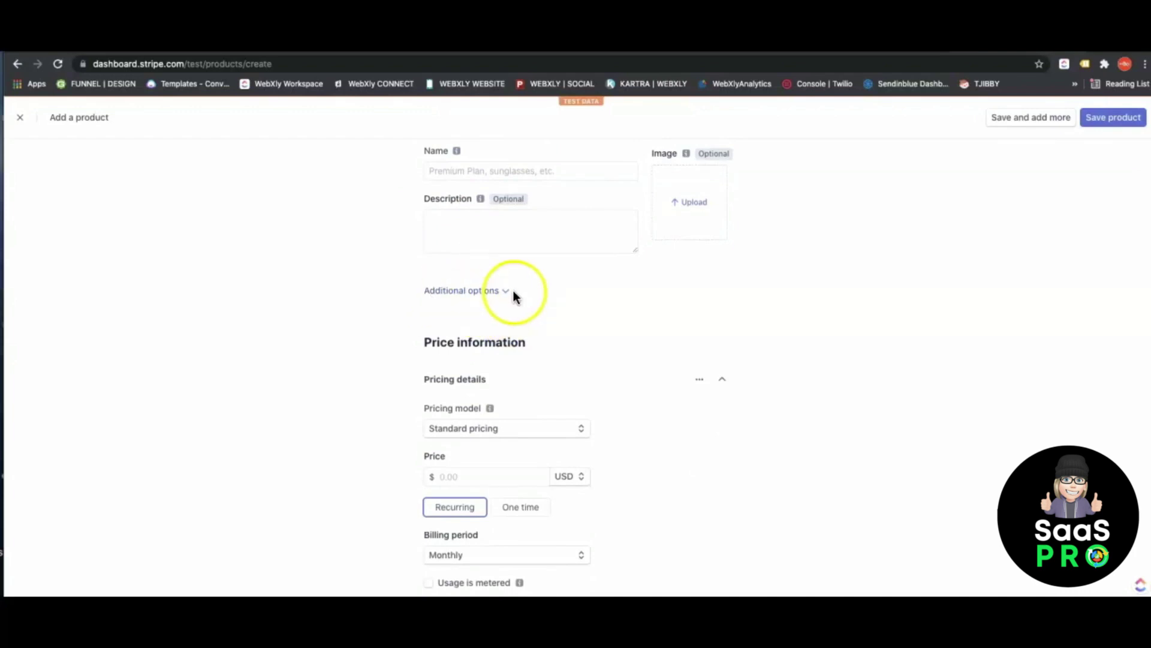
scroll(563, 324, "down", 3)
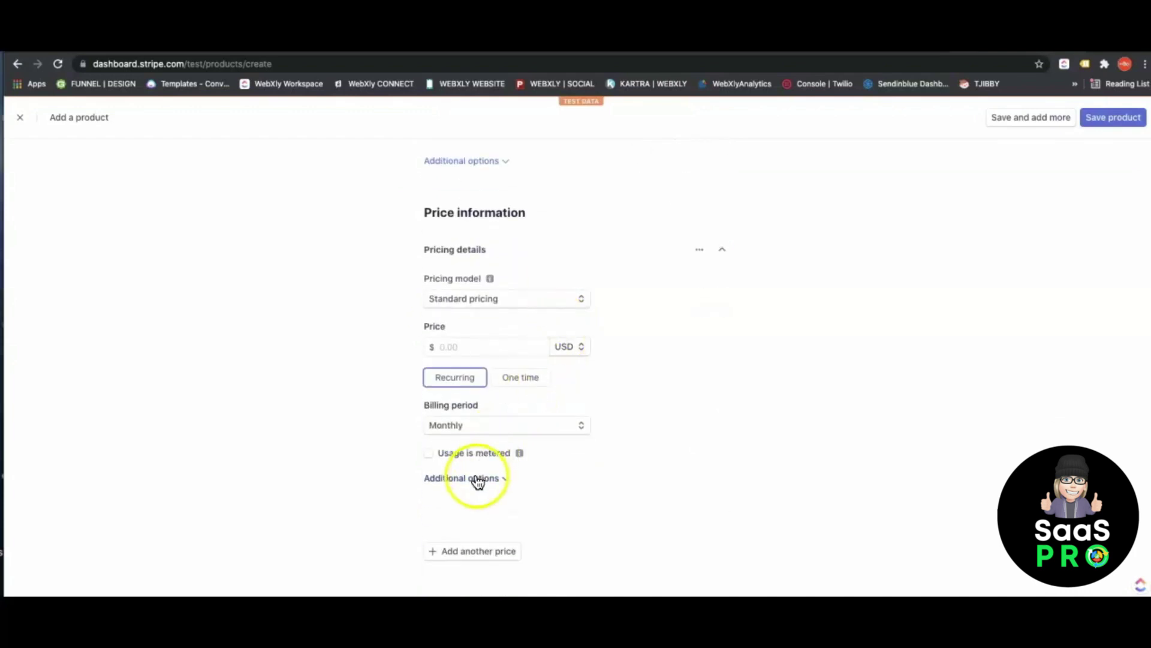
Step: Expand the price's Additional options to show Price description and the free trial option
left_click(500, 479)
scroll(508, 478, "down", 1)
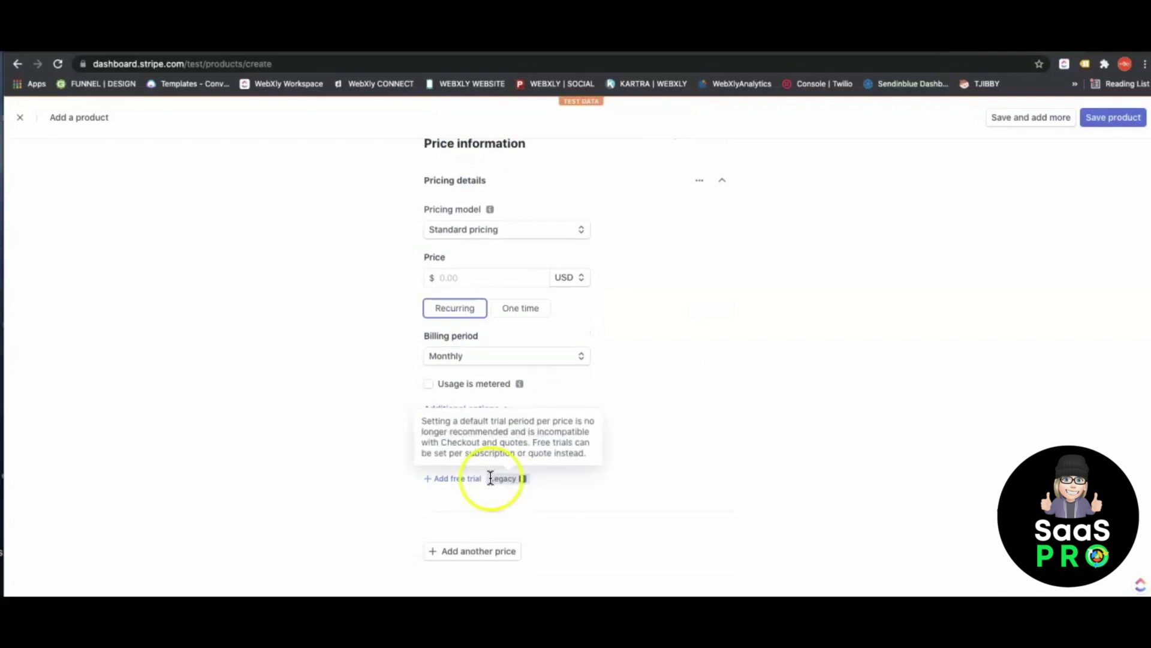
scroll(529, 385, "up", 5)
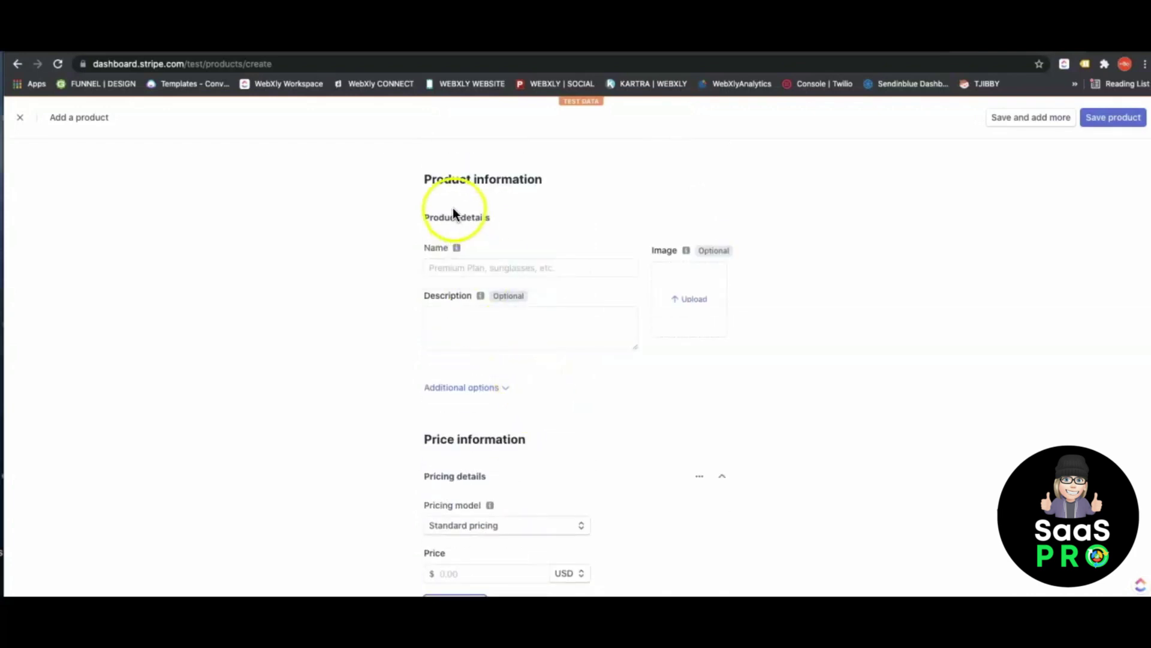
scroll(597, 251, "down", 3)
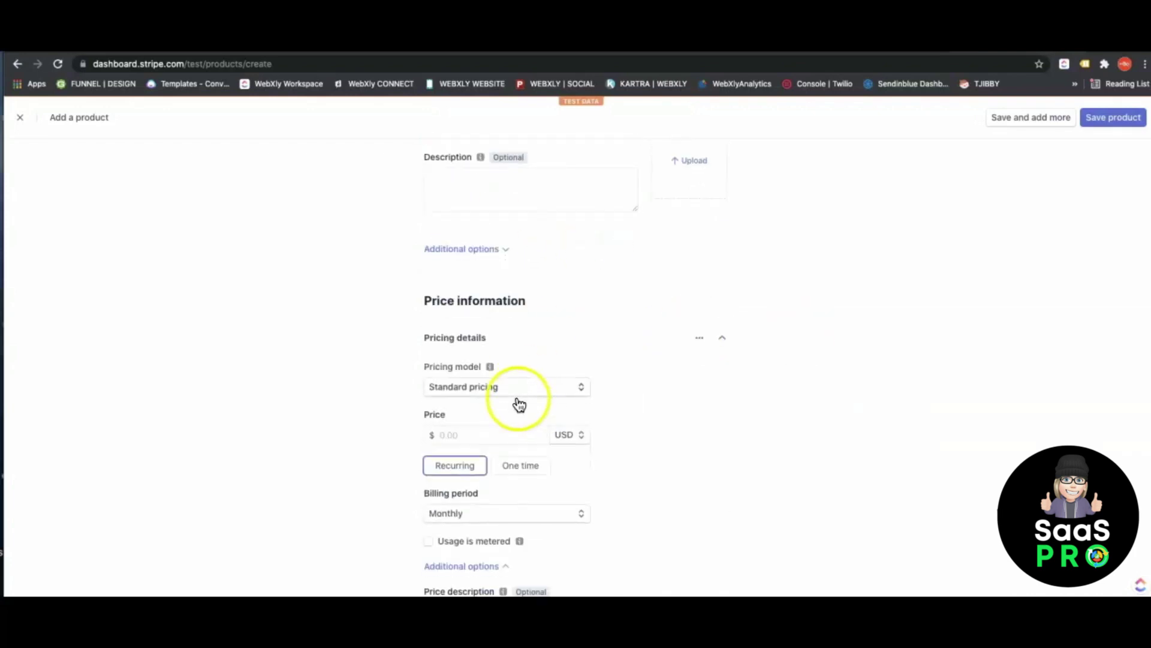
scroll(426, 329, "down", 2)
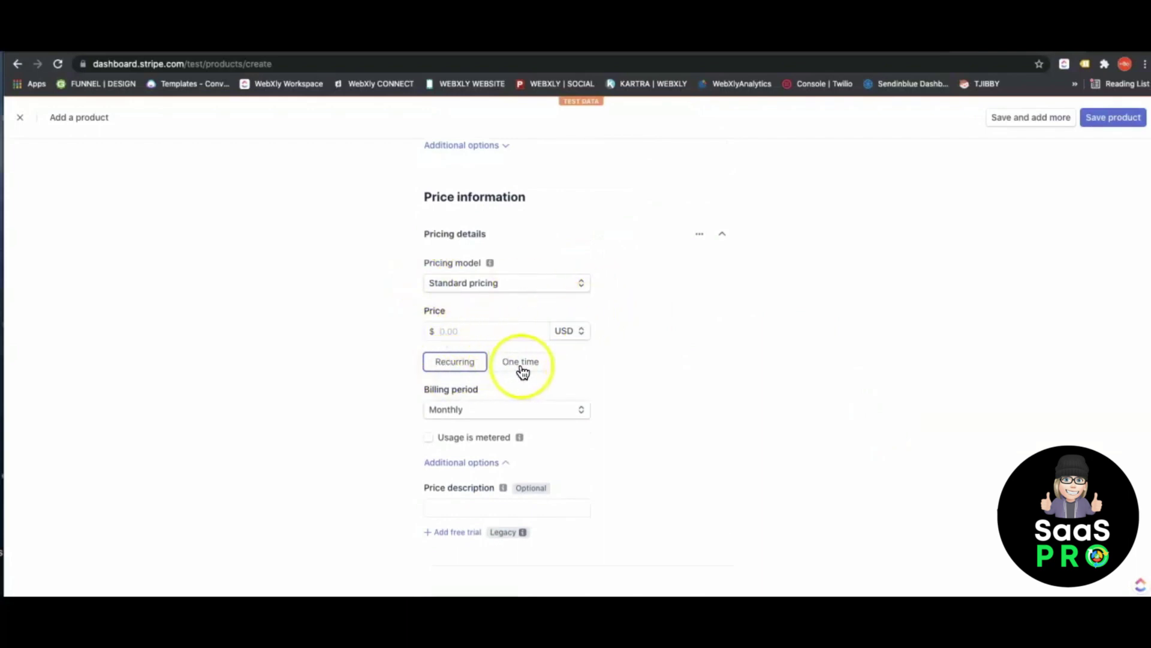
Step: Set the recurring price's billing period to Custom, billing every 3 months
left_click(478, 412)
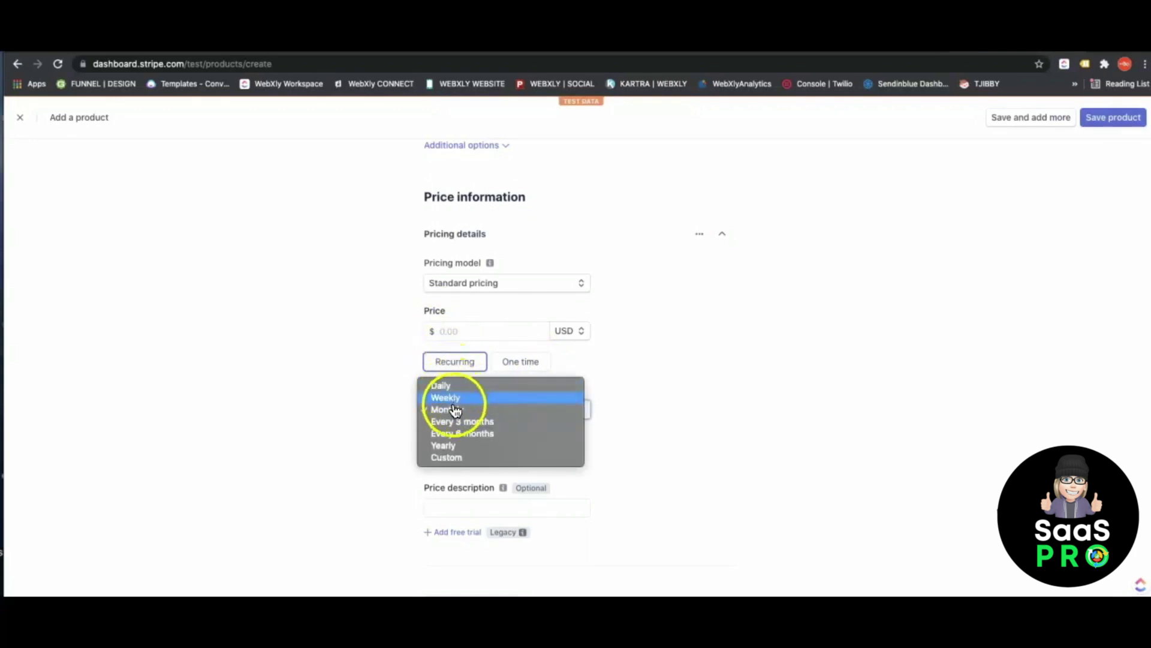
left_click(465, 458)
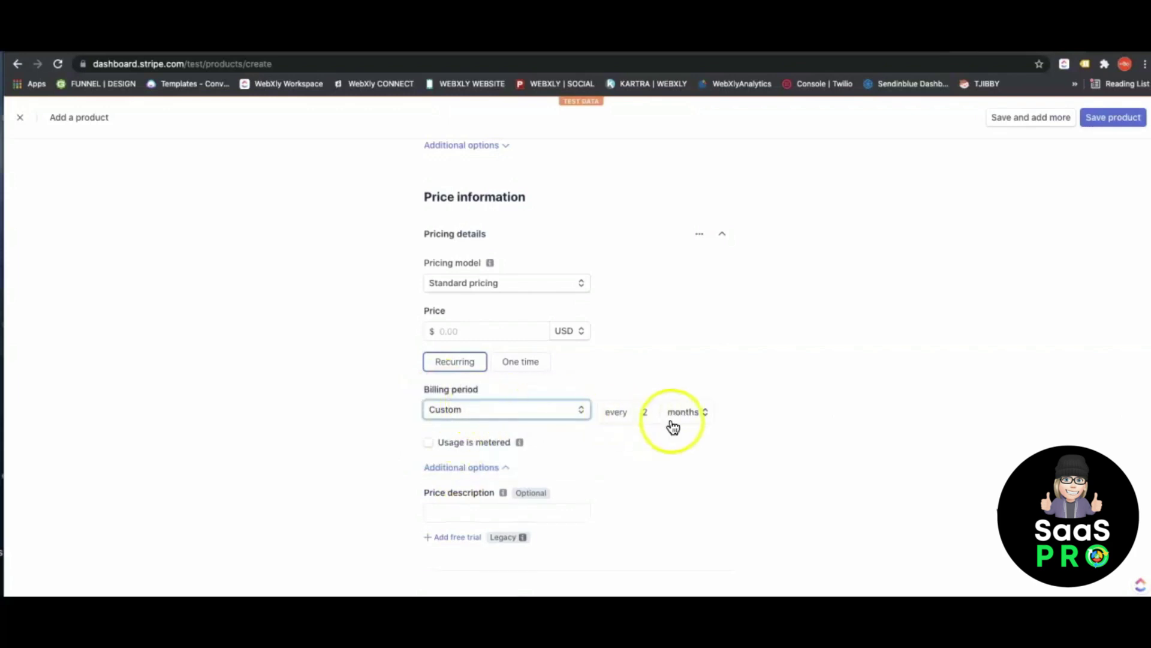
left_click(645, 412)
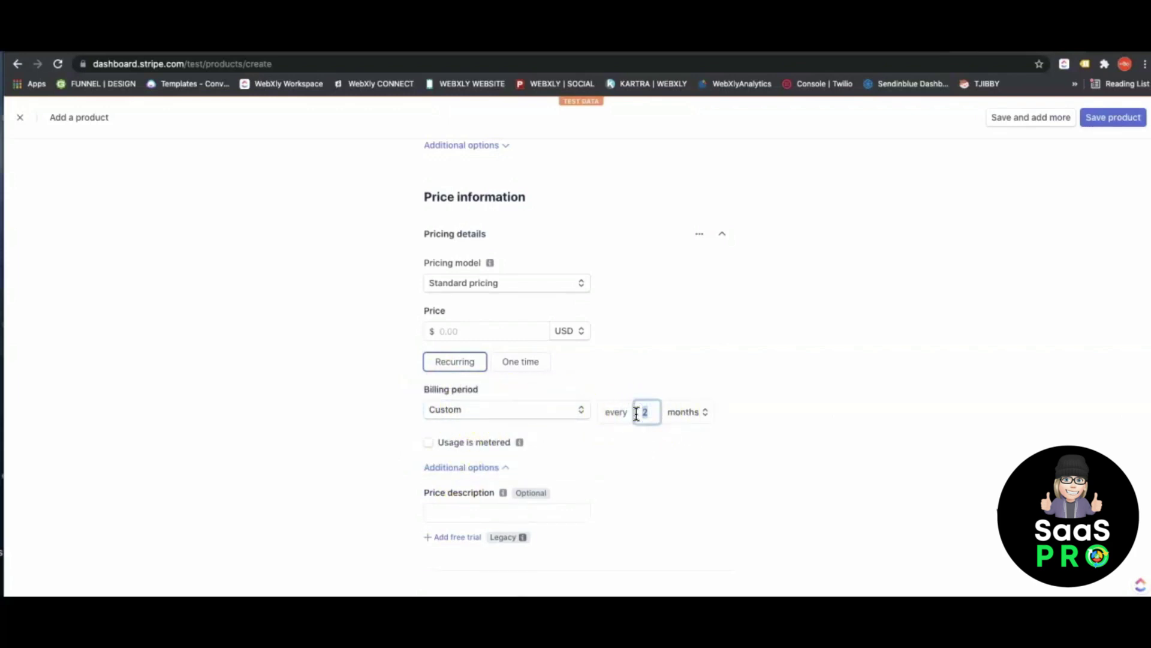
type("1")
left_click(678, 420)
left_click(714, 413)
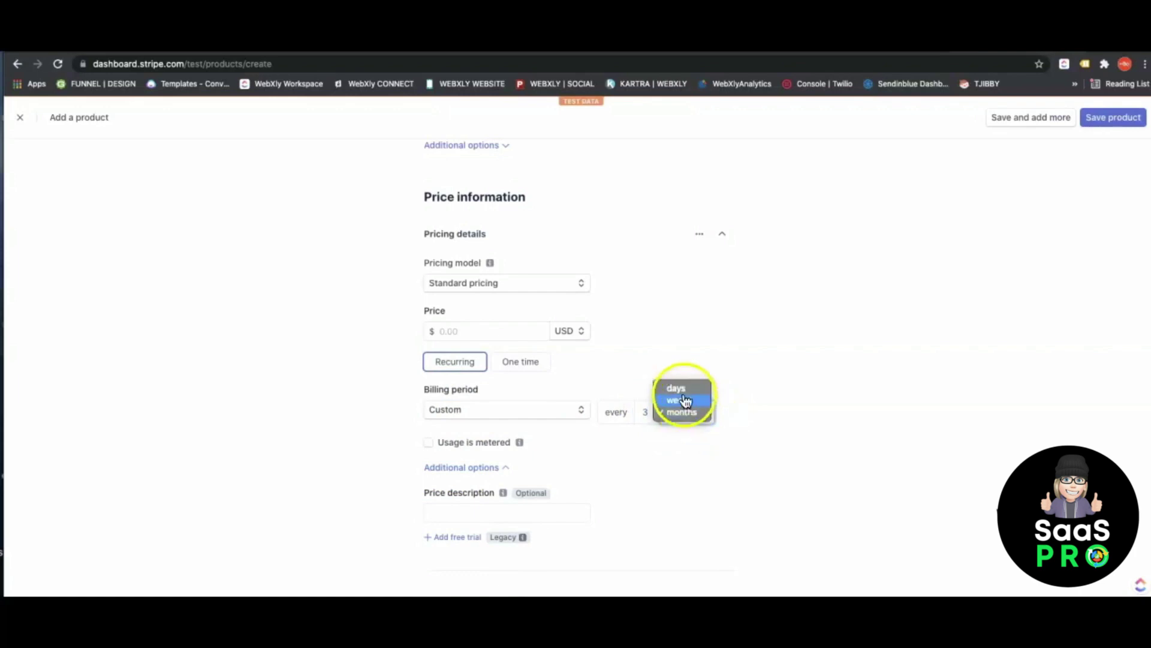
left_click(658, 462)
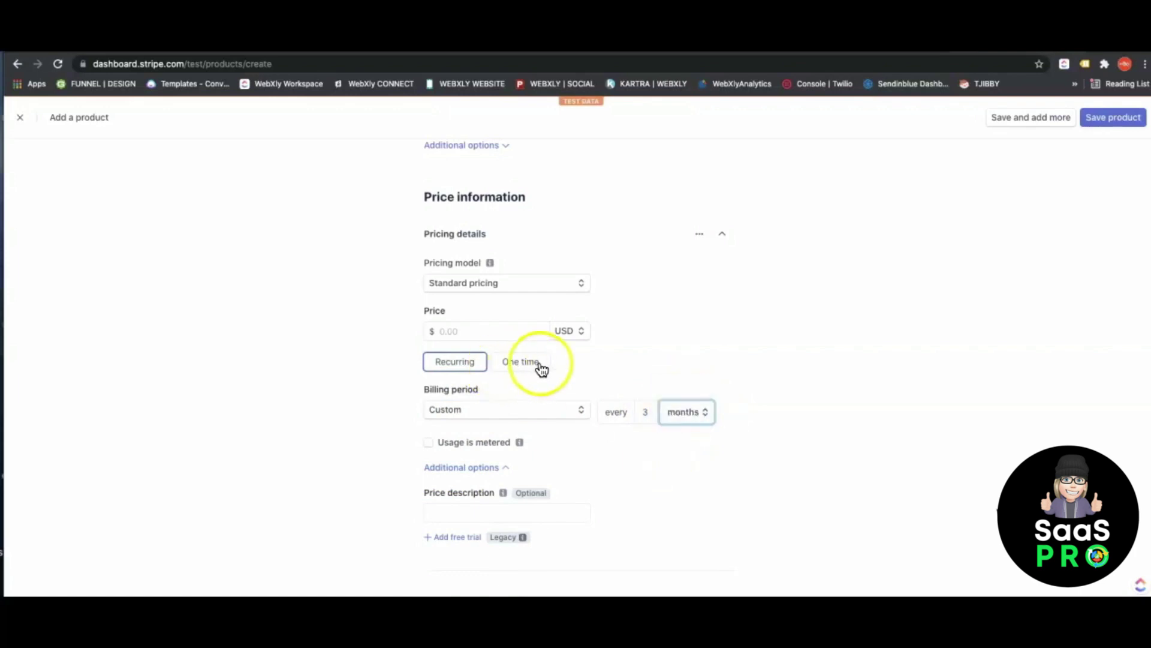
scroll(653, 426, "down", 1)
mouse_move(519, 383)
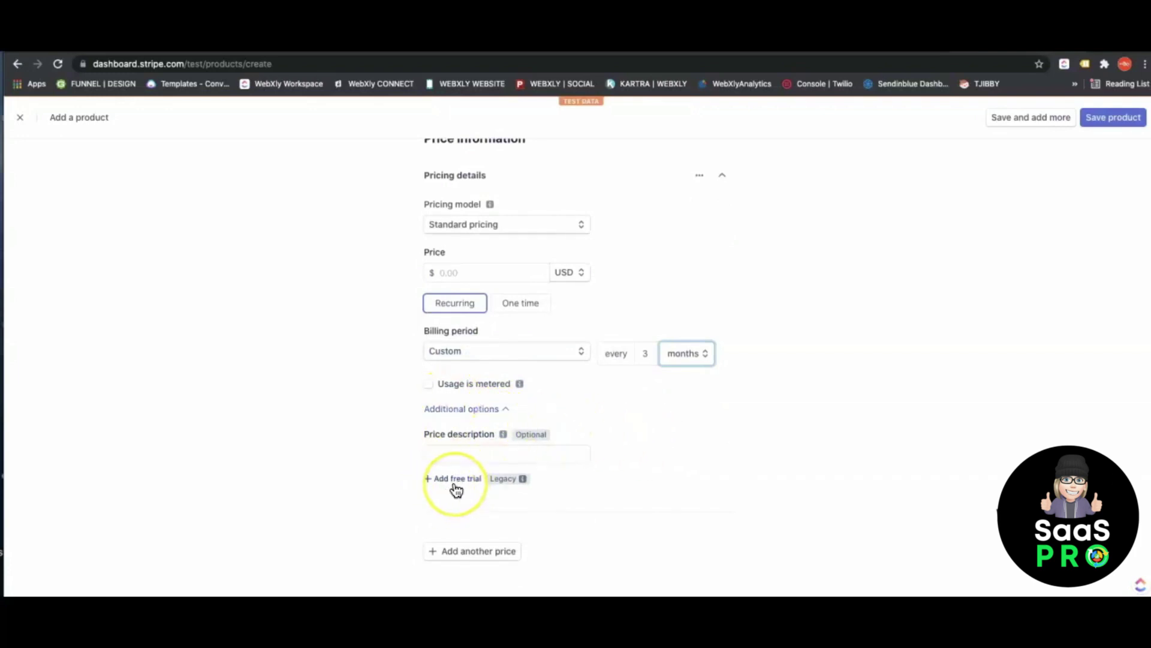
scroll(457, 432, "up", 1)
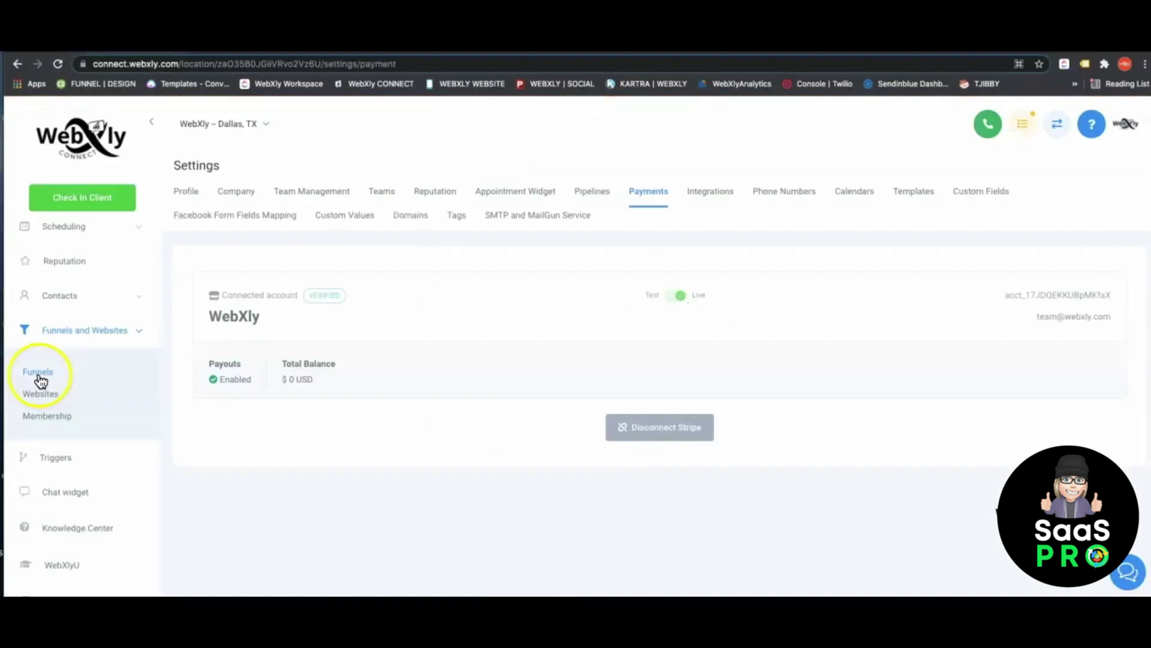
Step: Go to Membership, then Products, then Offers to list the Welcome to WebXly offer
left_click(51, 417)
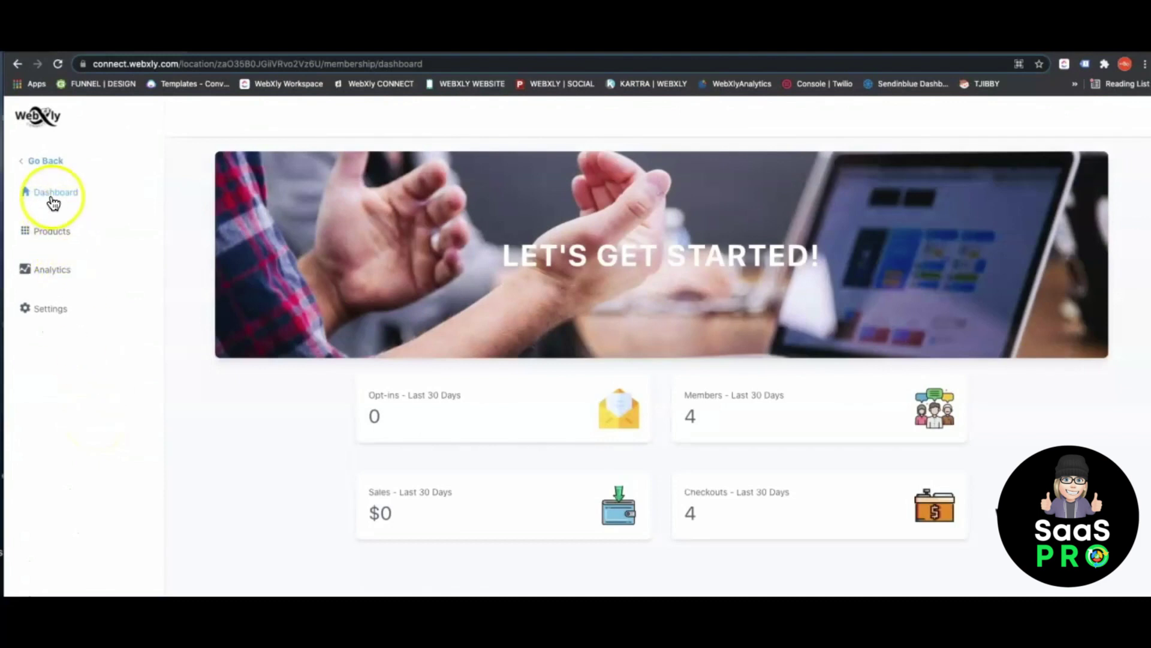
left_click(53, 234)
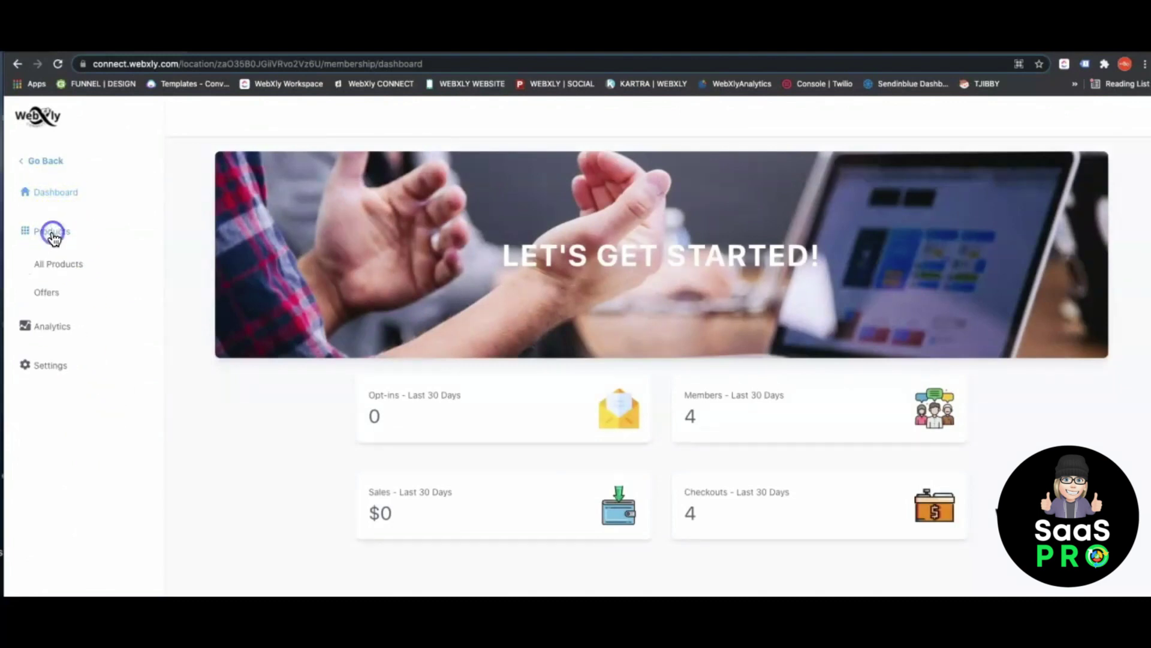
left_click(48, 295)
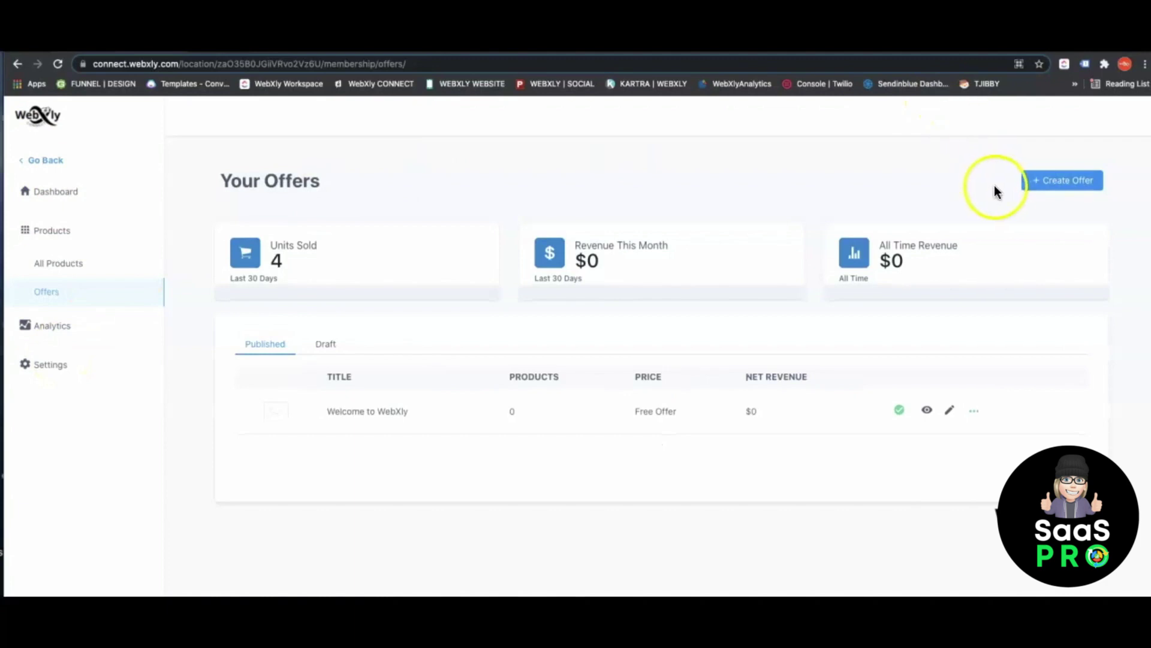
Step: Draft a new offer titled The SOLO Business Club Plan Toolkit with that product, then leave it unsaved
left_click(1065, 182)
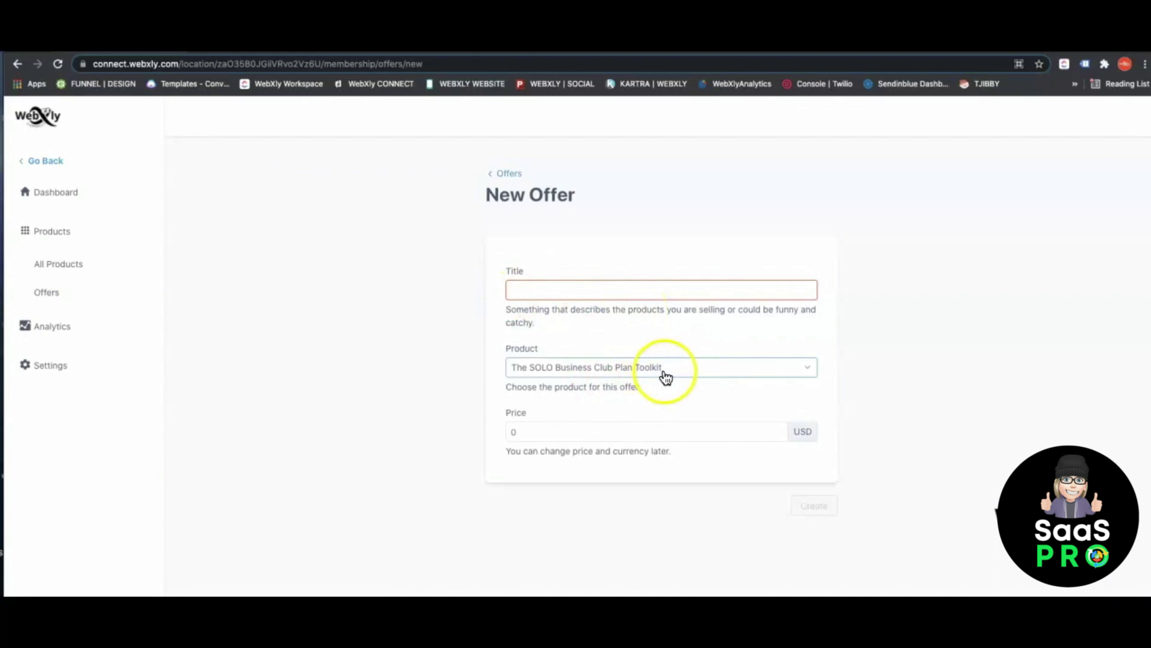
type("The SOLO Business Pl")
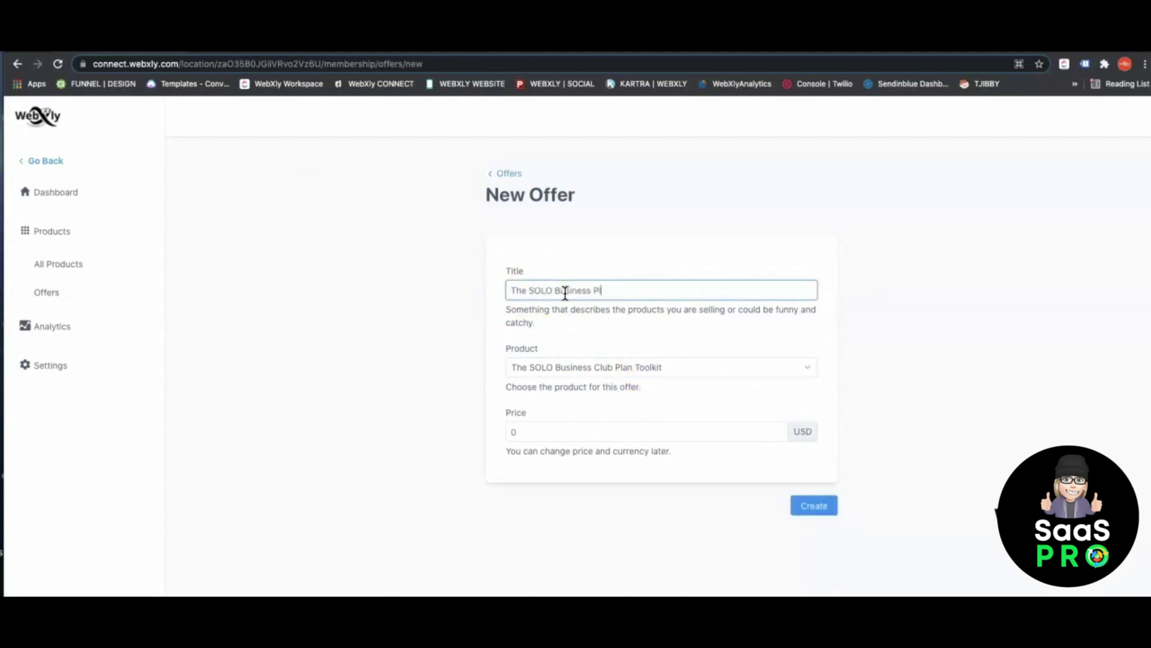
key("ctrl+a")
type("The SOLO Business Club Plan Toolkit")
left_click(806, 372)
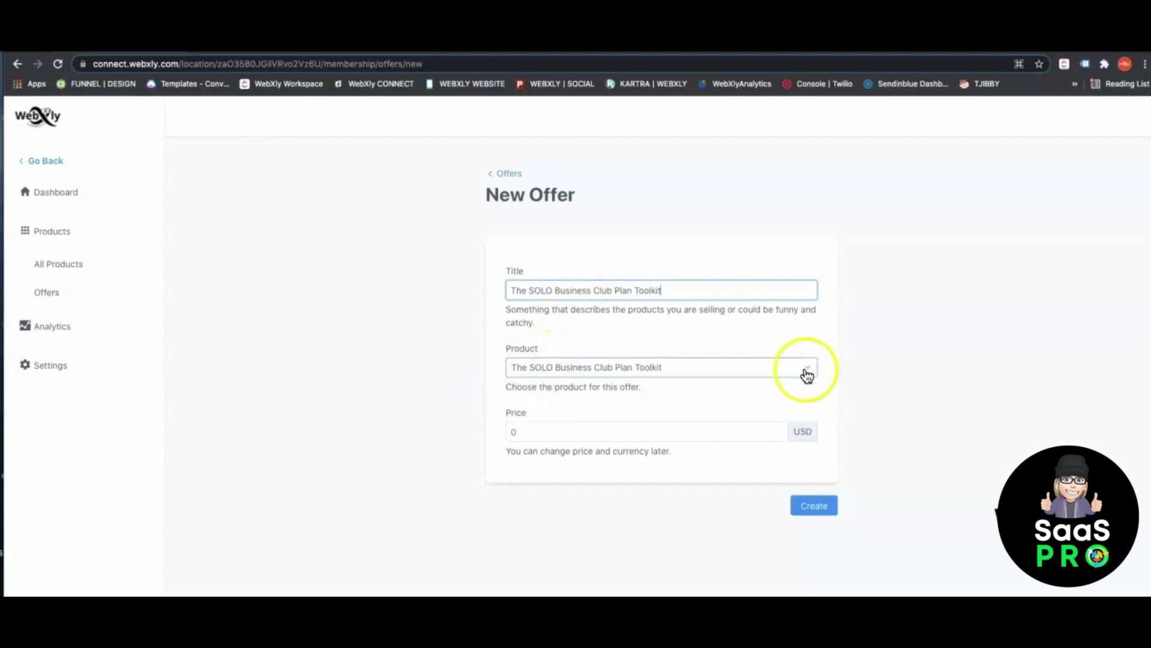
left_click(807, 372)
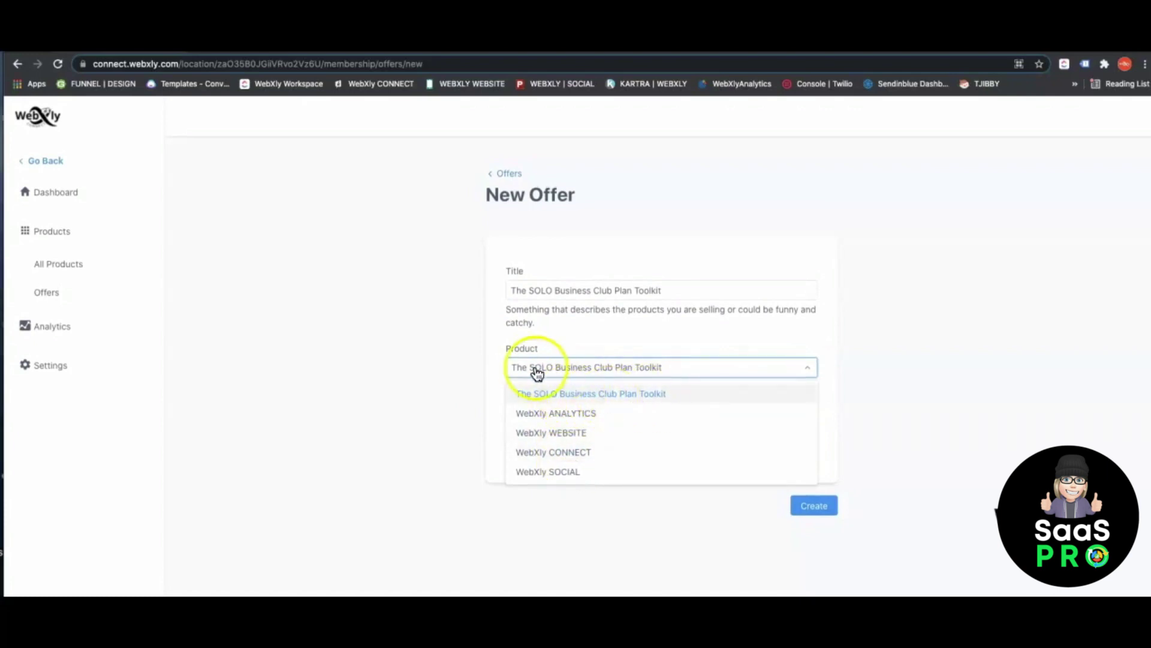
left_click(649, 399)
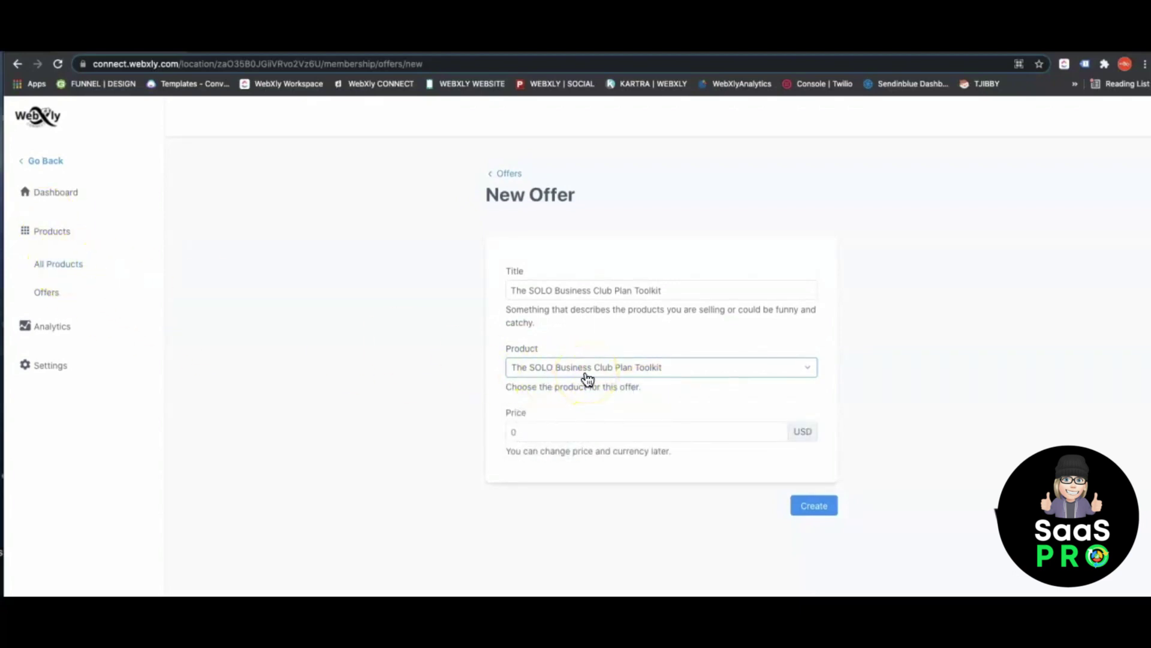
left_click(548, 432)
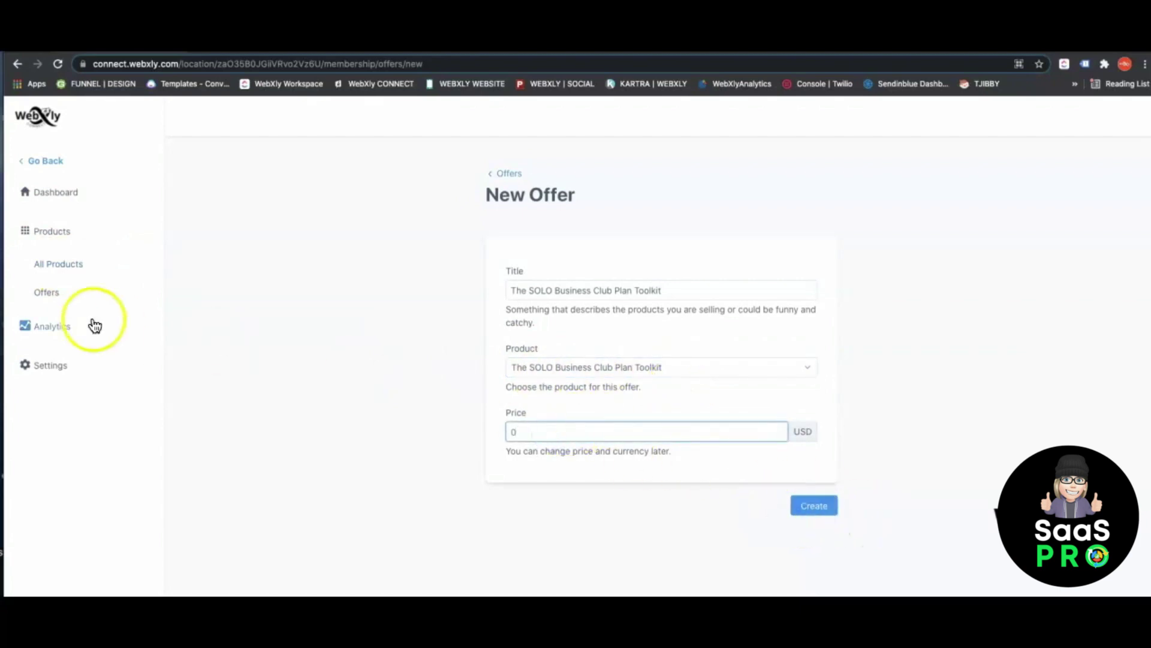
left_click(50, 264)
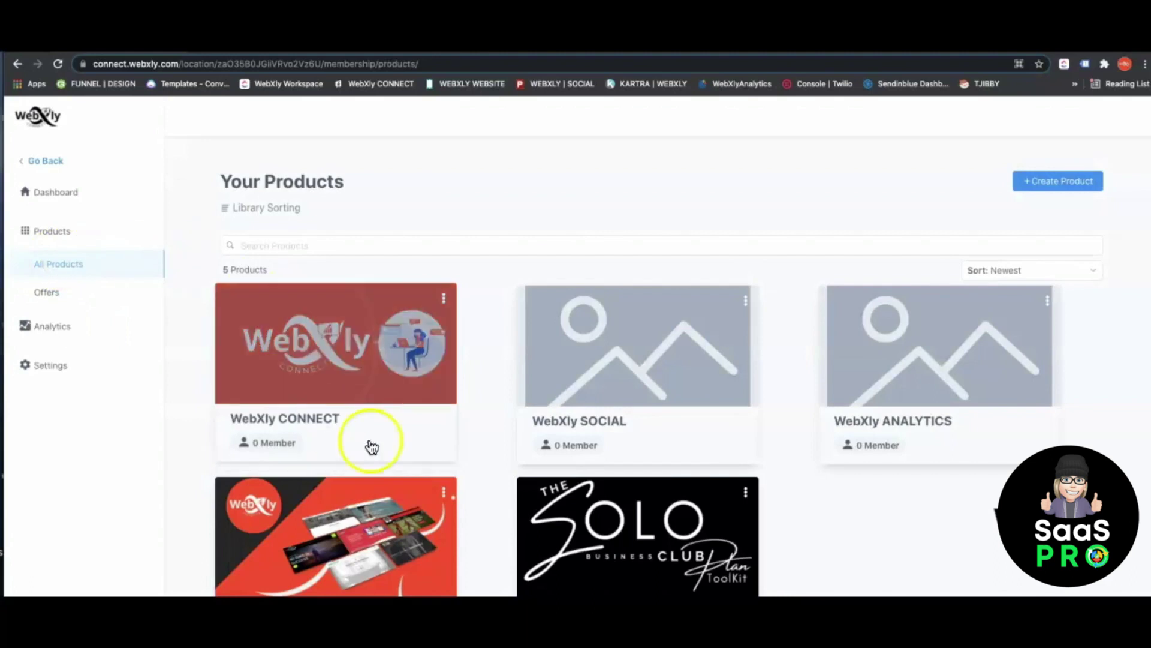
Step: Open The SOLO Business Club Plan Toolkit product and edit its $67.00 offer
scroll(367, 444, "down", 1)
left_click(581, 487)
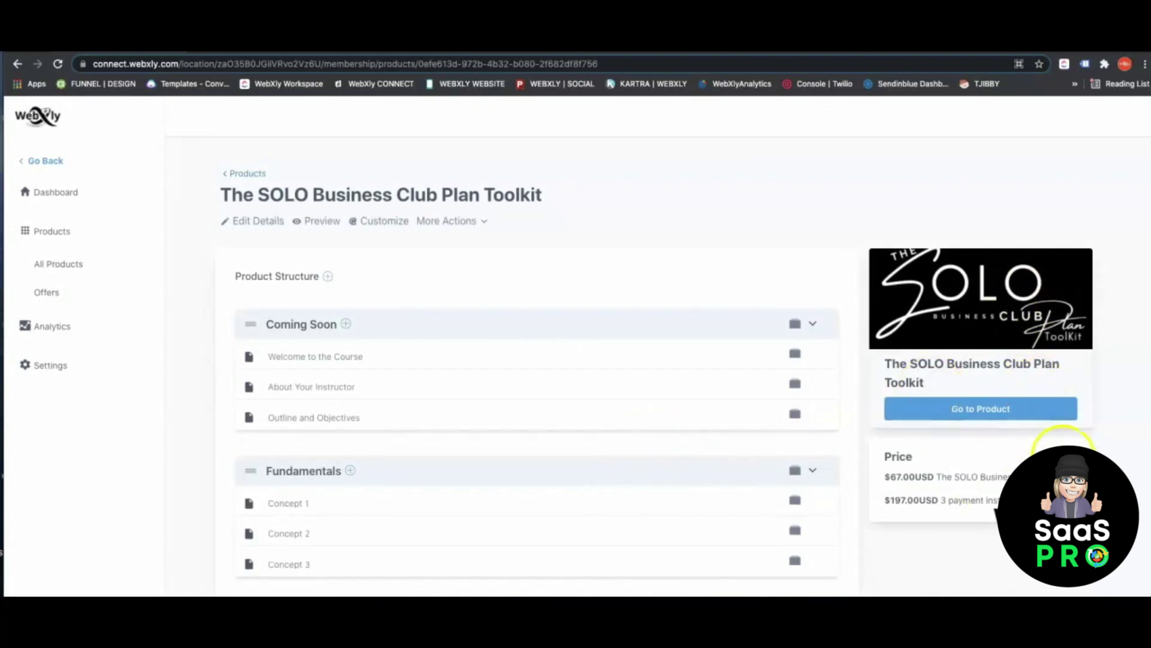
scroll(1061, 453, "down", 2)
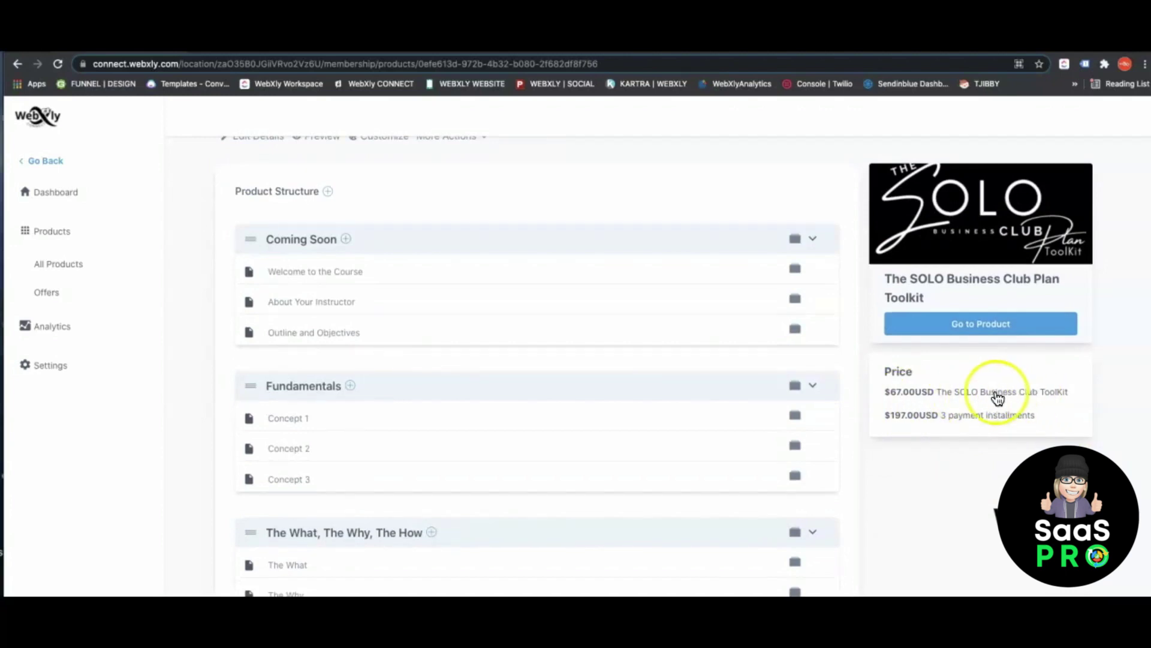
left_click(974, 393)
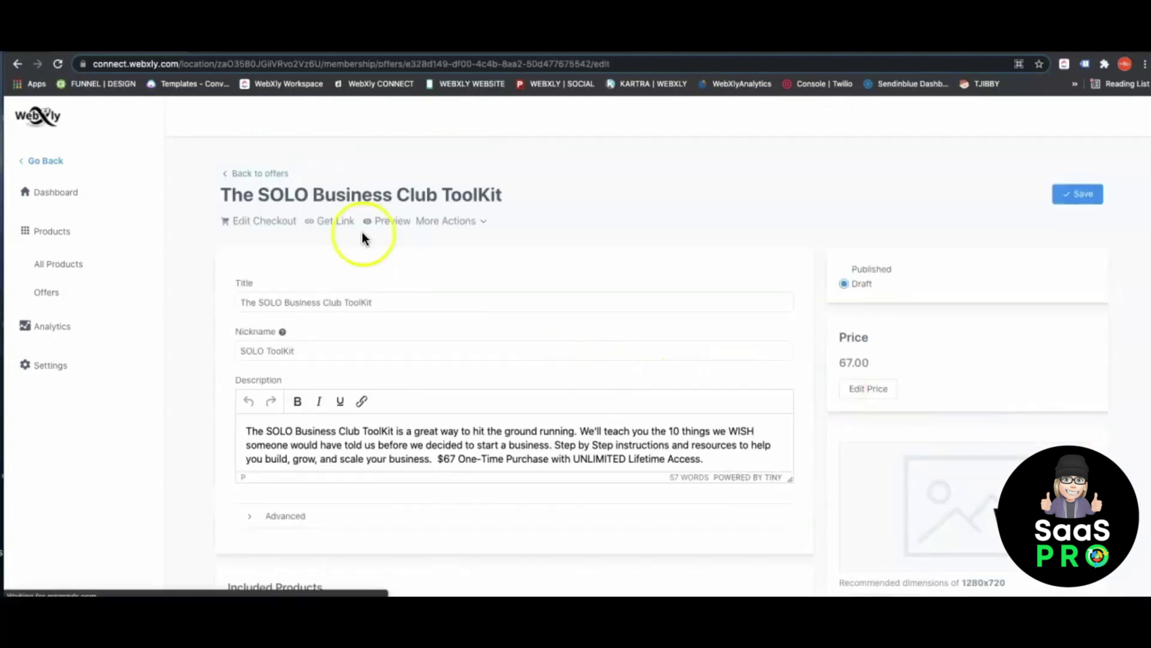
scroll(530, 279, "down", 2)
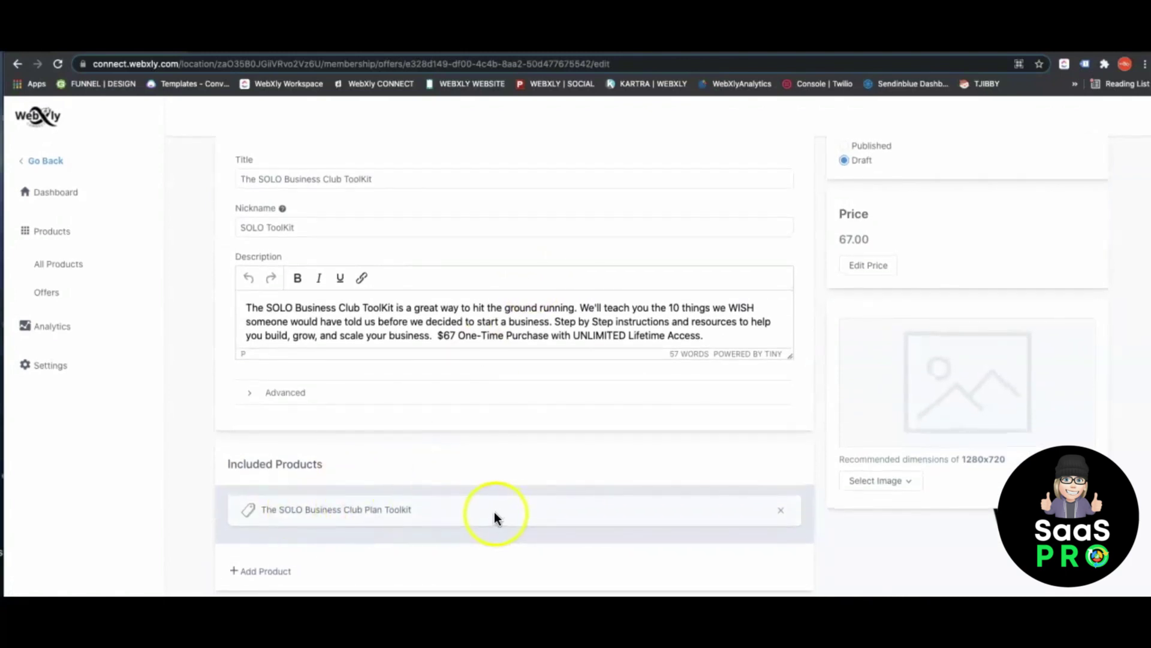
scroll(422, 362, "up", 1)
scroll(420, 358, "up", 2)
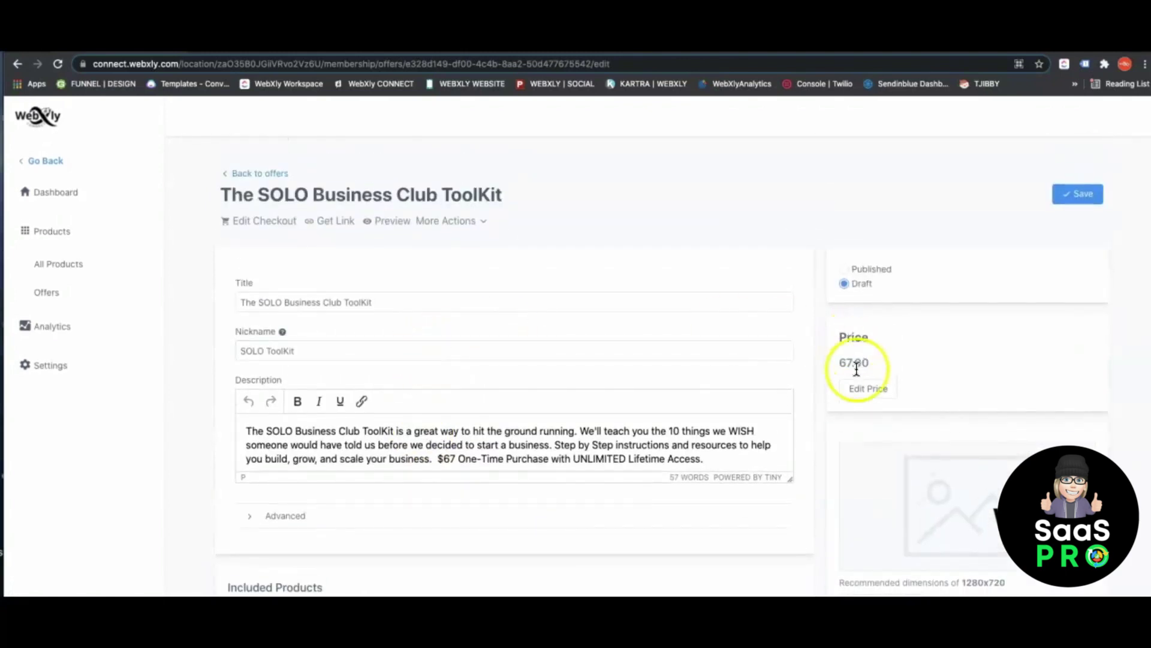
scroll(855, 372, "down", 2)
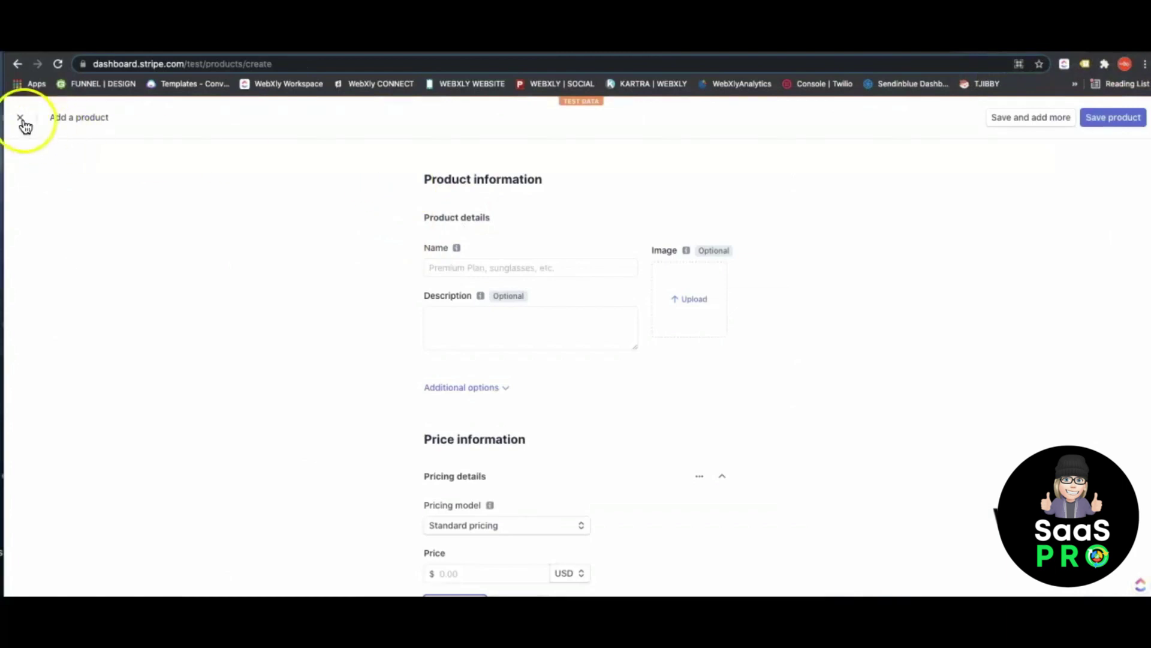
Step: Discard the Add a product form and open SOLO's $197.00/month price details
left_click(24, 122)
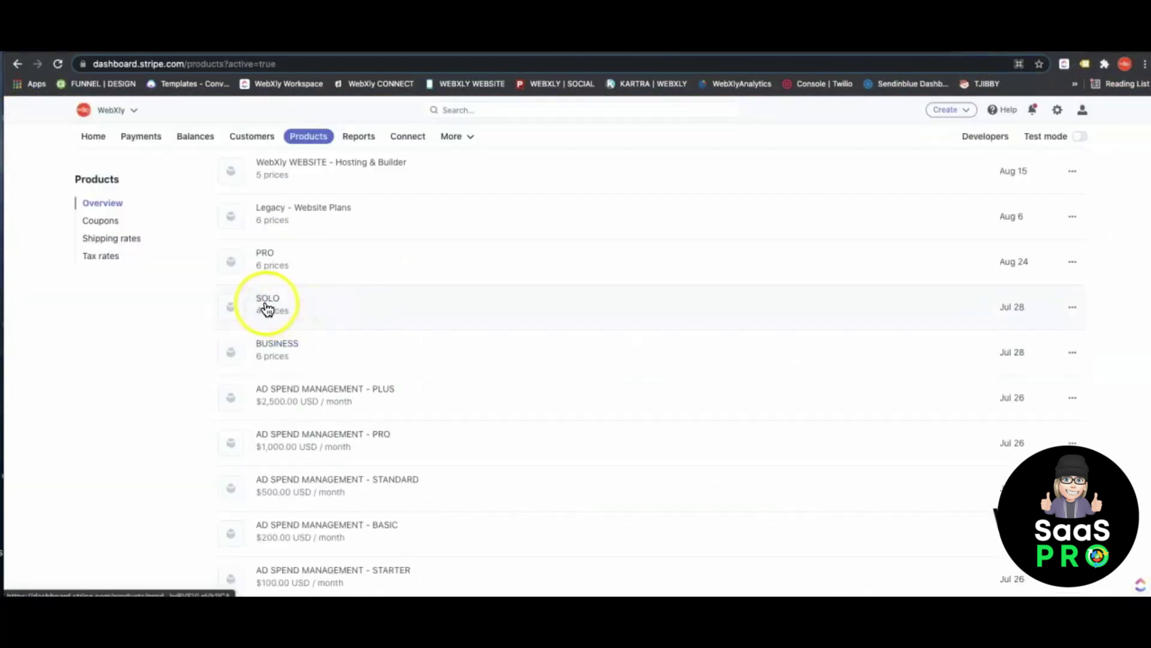
left_click(270, 307)
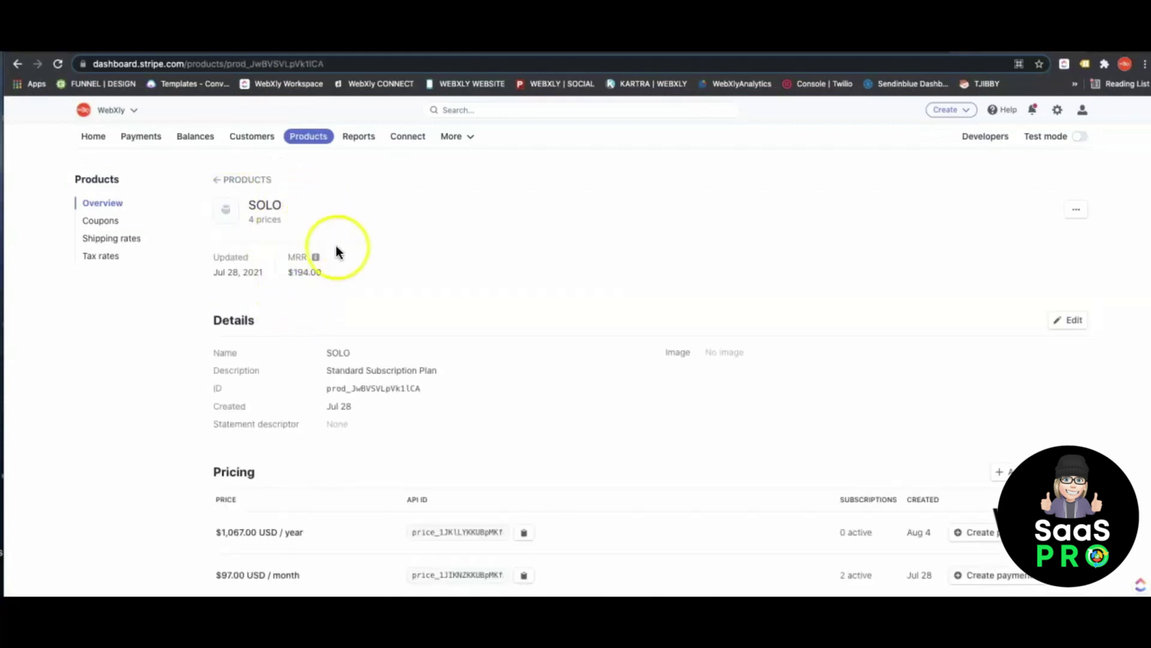
scroll(494, 334, "down", 4)
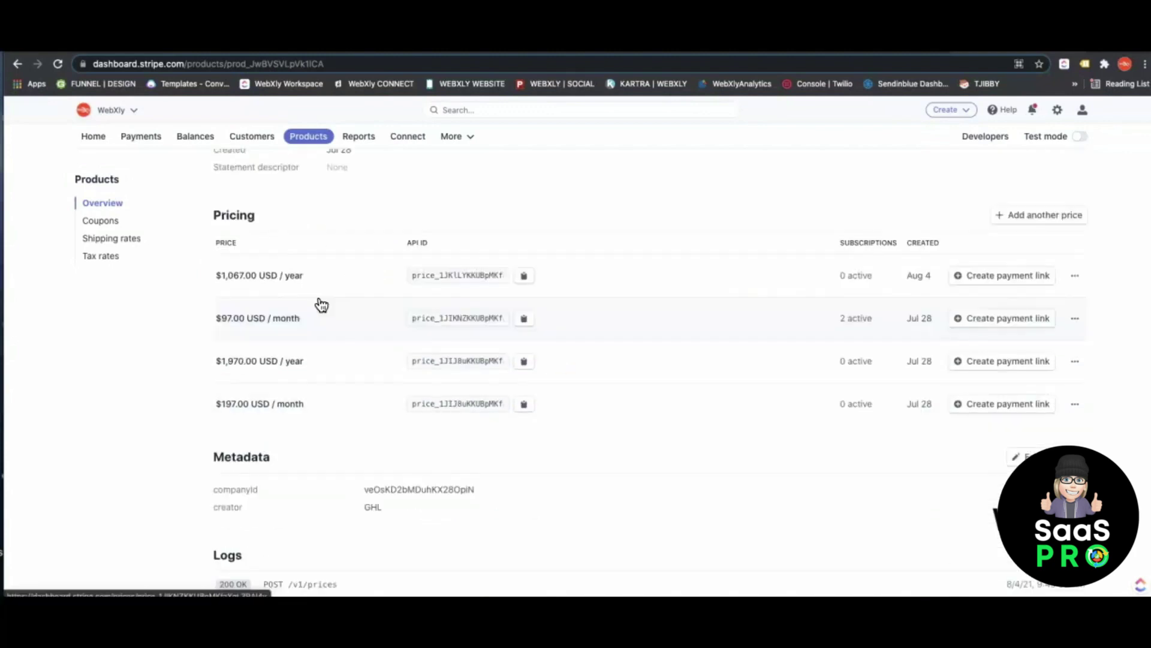
scroll(319, 298, "up", 2)
scroll(240, 233, "up", 2)
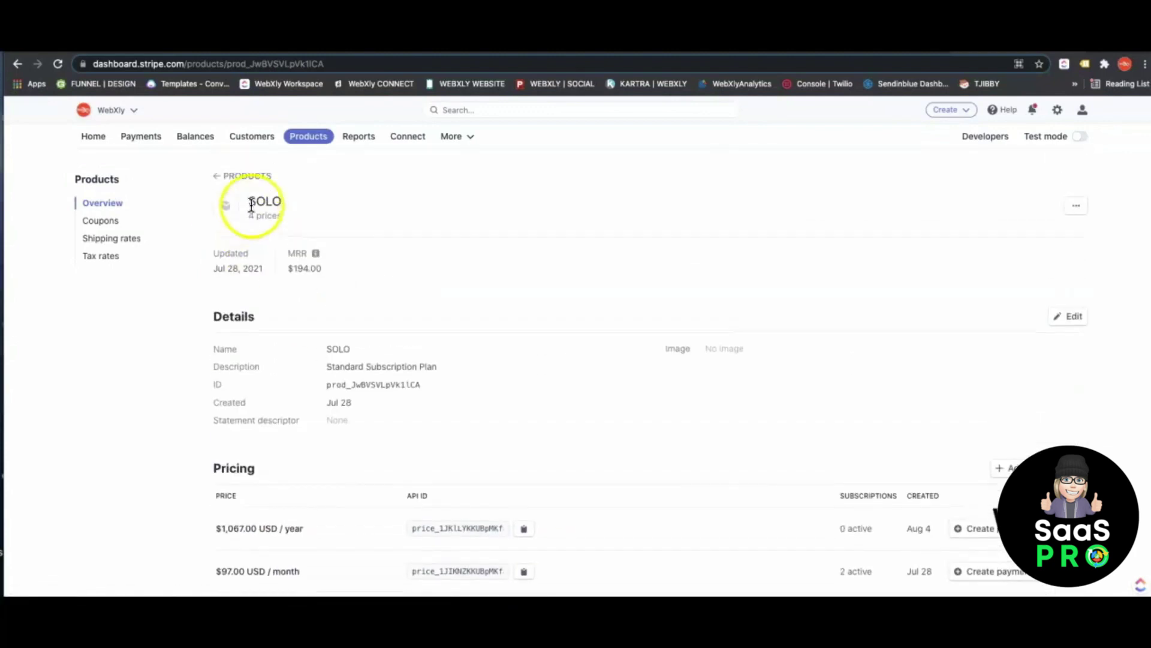
scroll(588, 423, "down", 4)
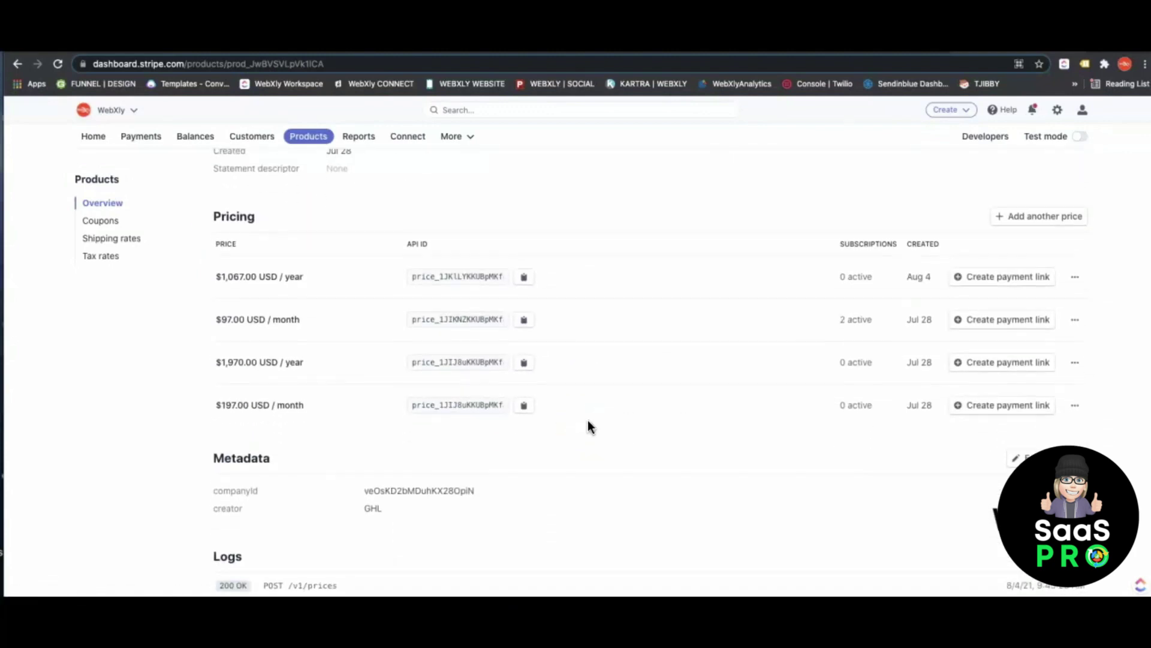
scroll(588, 427, "up", 1)
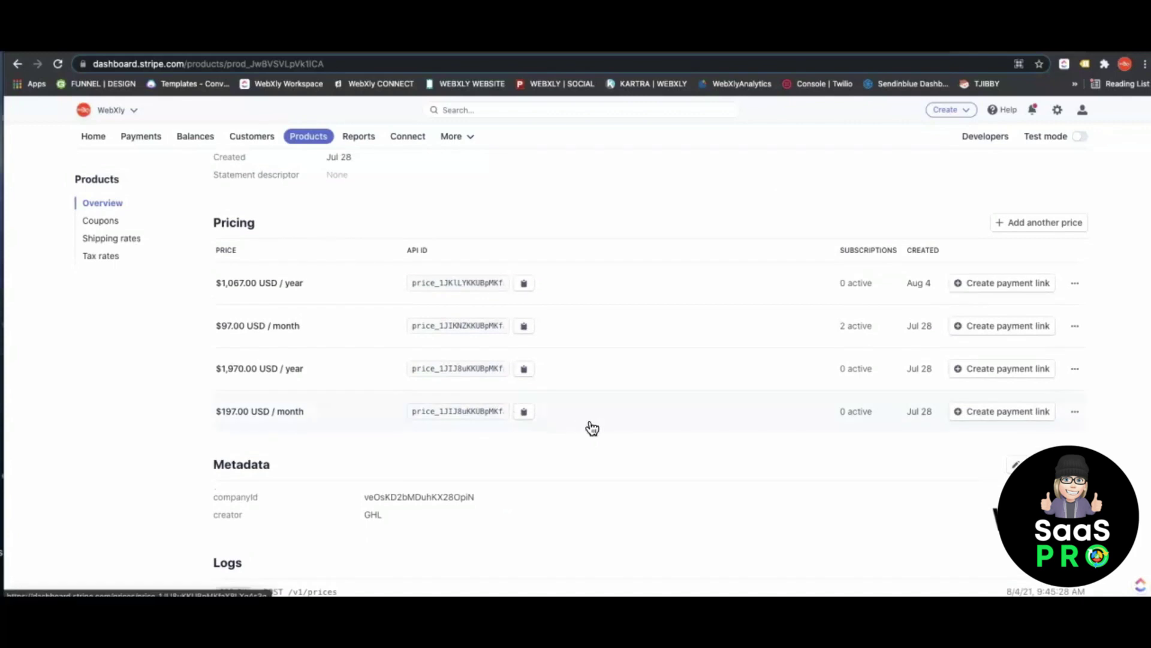
left_click(592, 428)
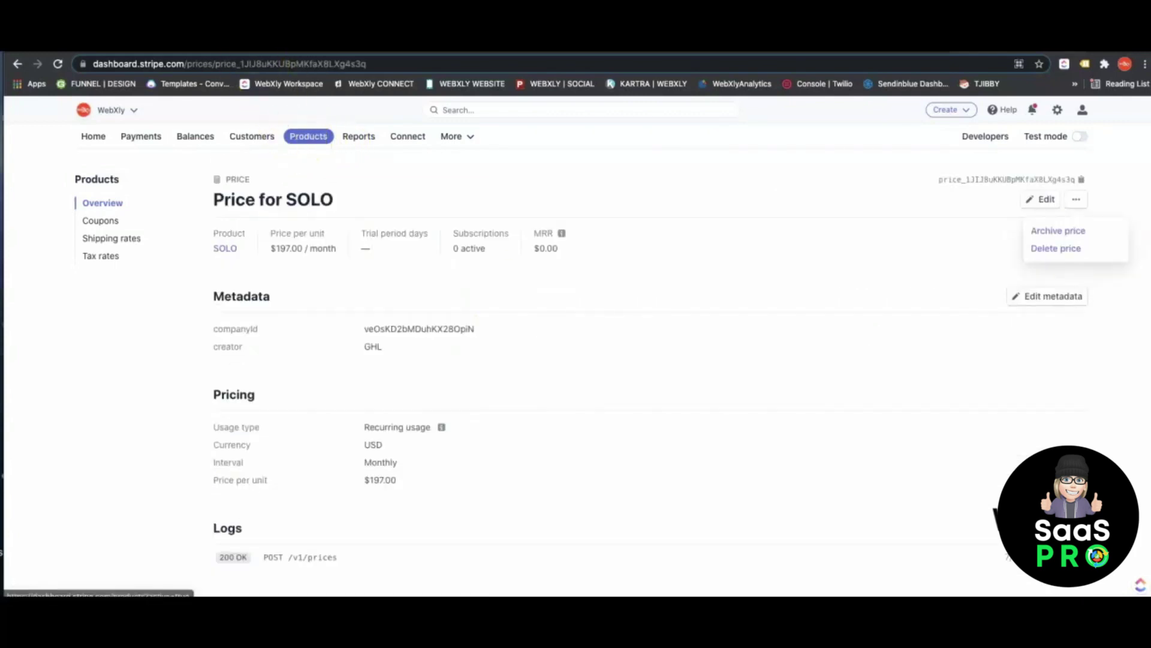
Step: Browse WebXly's Offers, All Products and Create Product pages, then return to the main dashboard
left_click(85, 42)
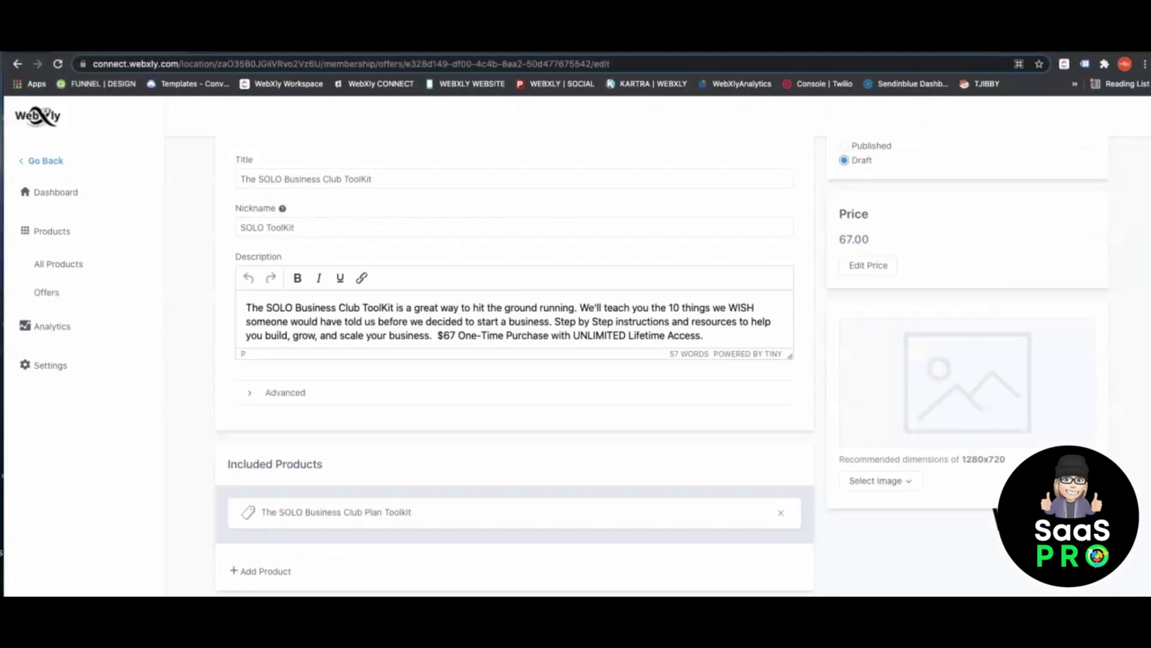
left_click(51, 292)
left_click(47, 271)
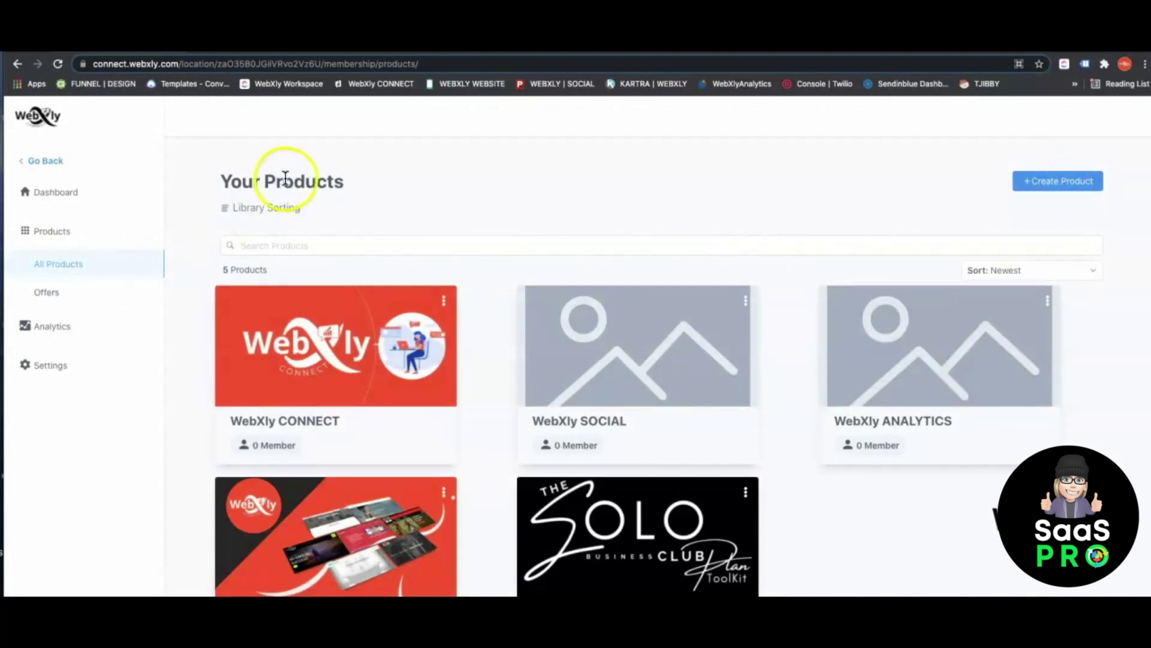
left_click(1075, 189)
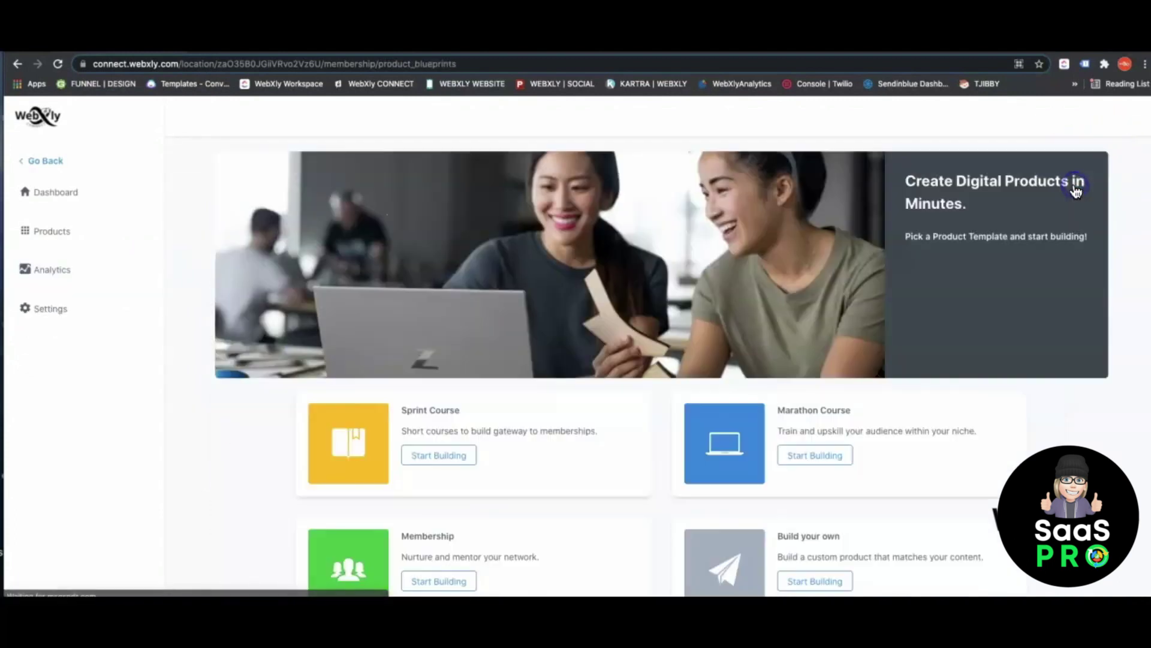
scroll(600, 416, "down", 1)
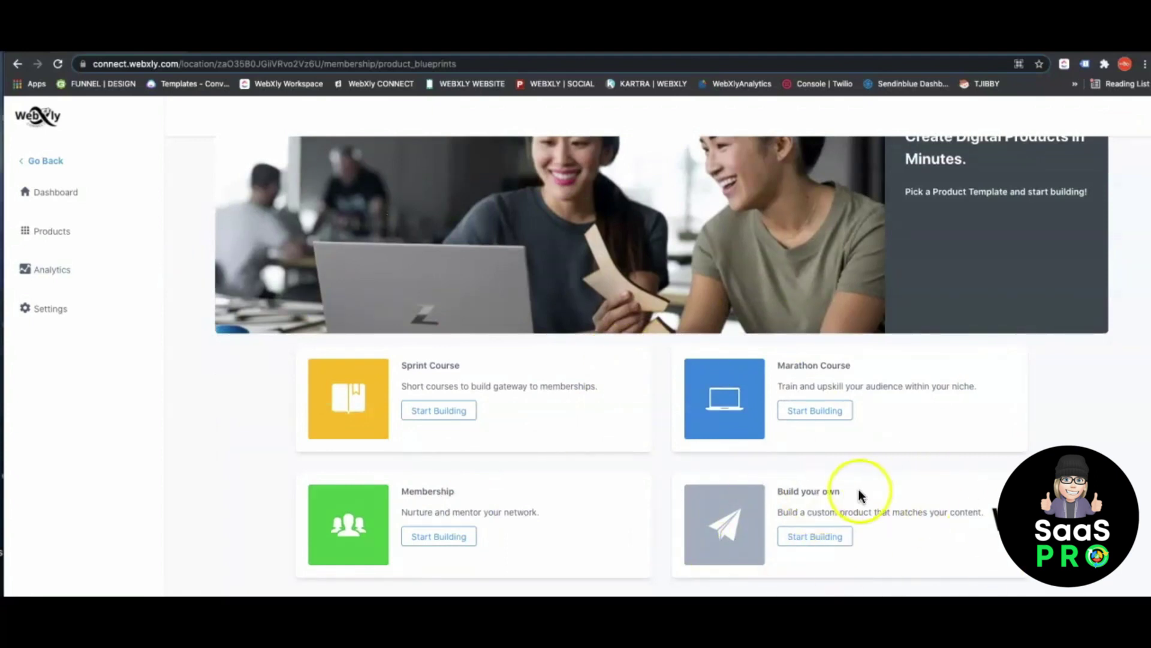
left_click(36, 161)
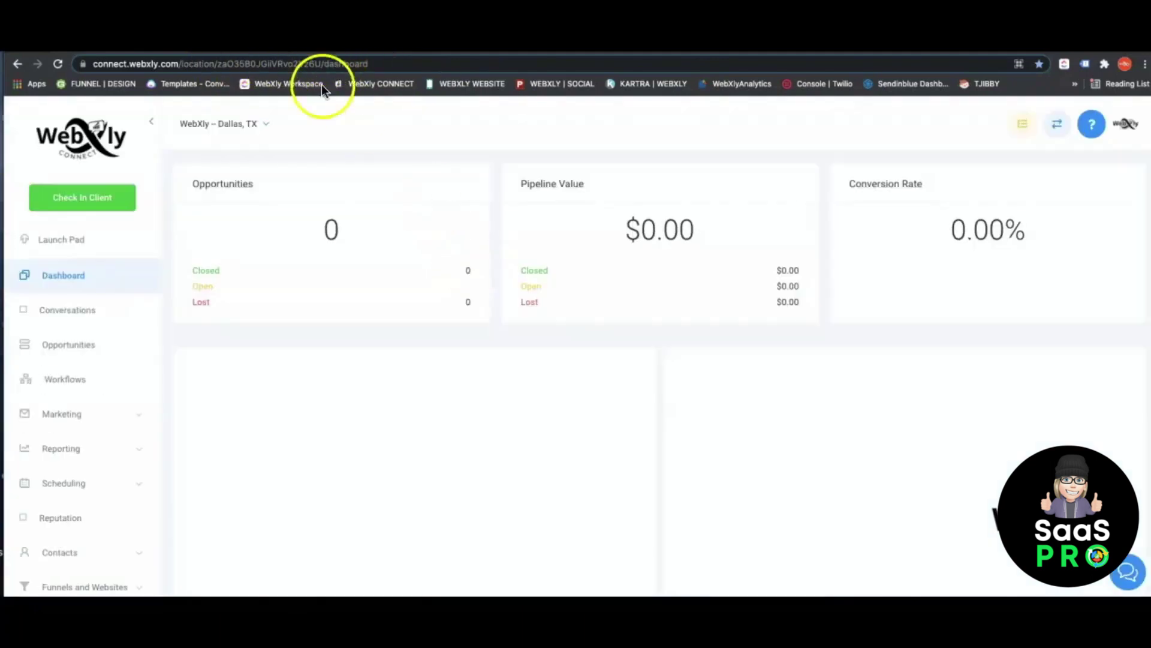
Step: Open a contact's record from the Contacts / Smart lists page
scroll(67, 393, "down", 5)
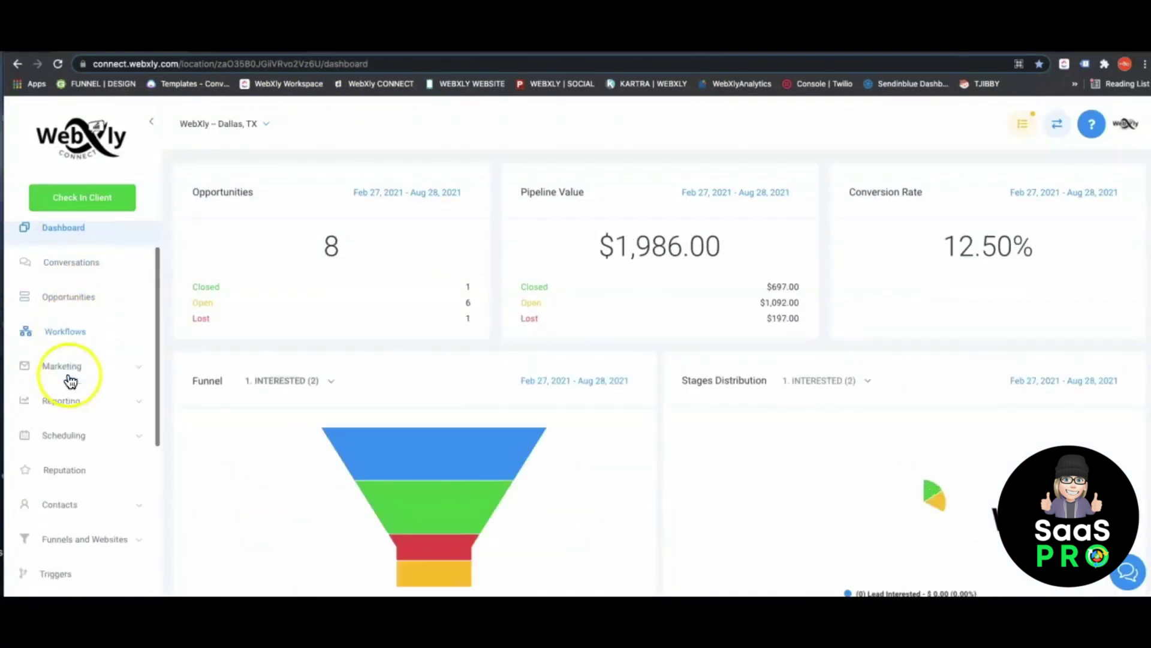
left_click(72, 299)
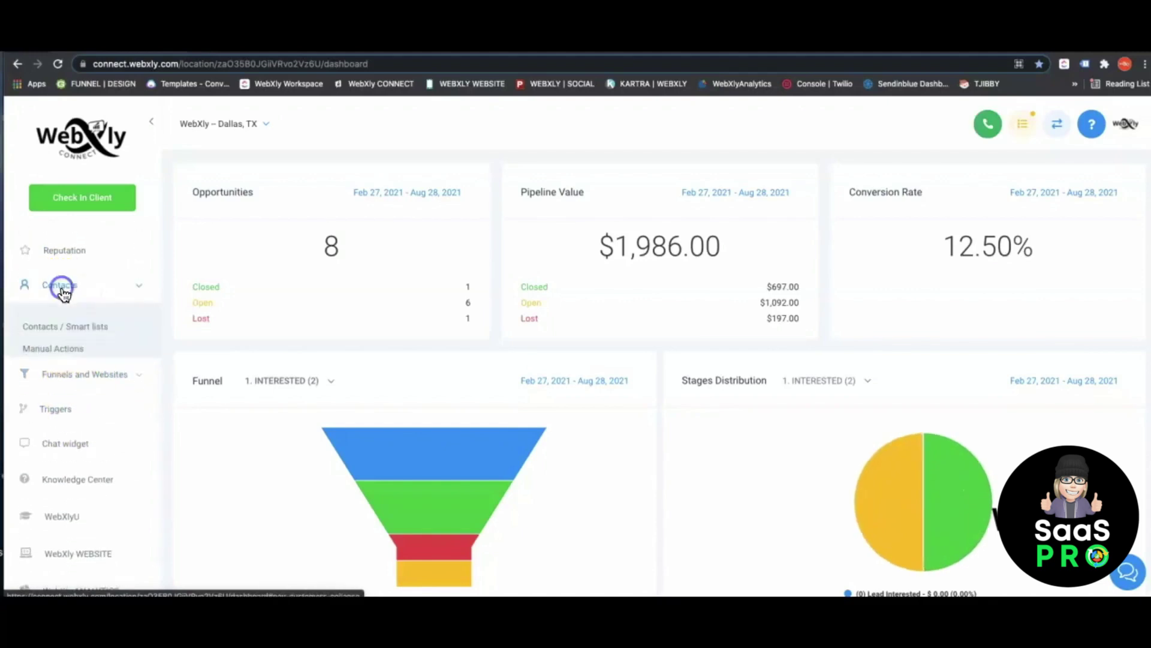
left_click(66, 329)
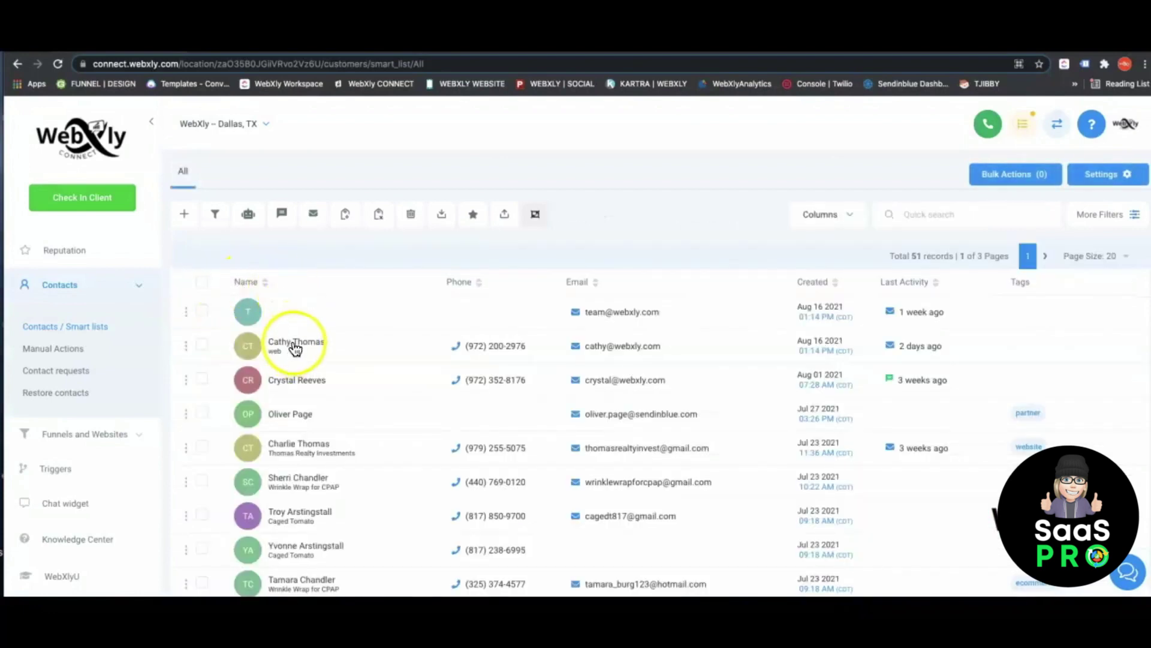
left_click(294, 345)
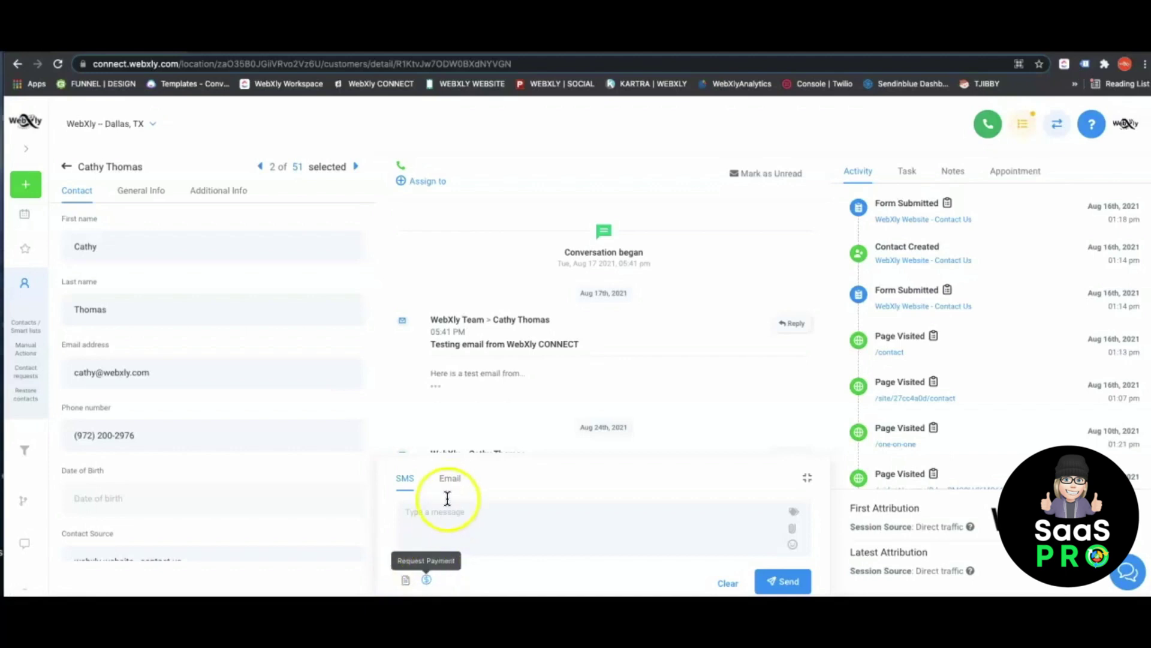
Step: Start a payment request for this contact with a line item named 'solo'
left_click(426, 581)
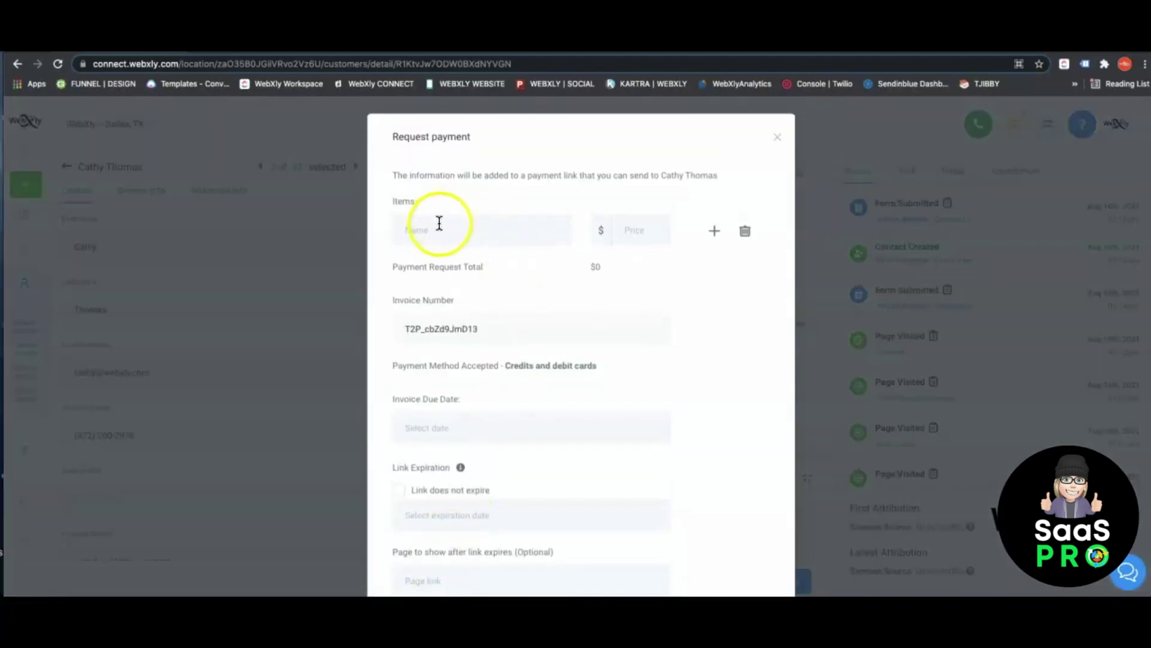
left_click(431, 231)
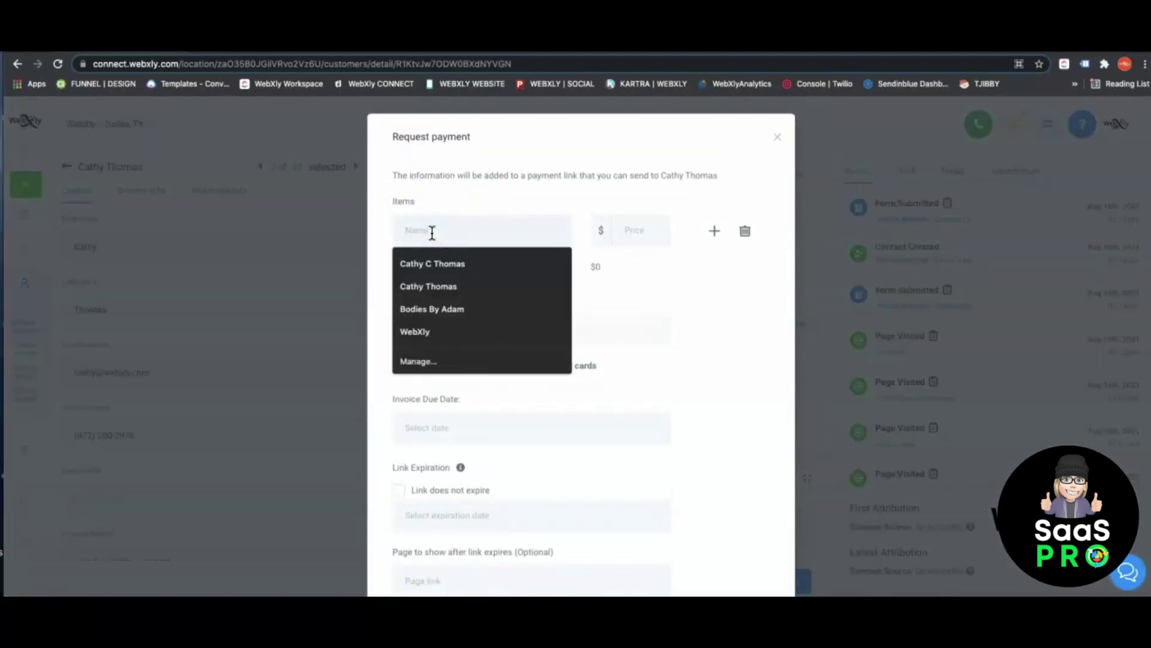
type("solo")
left_click(627, 231)
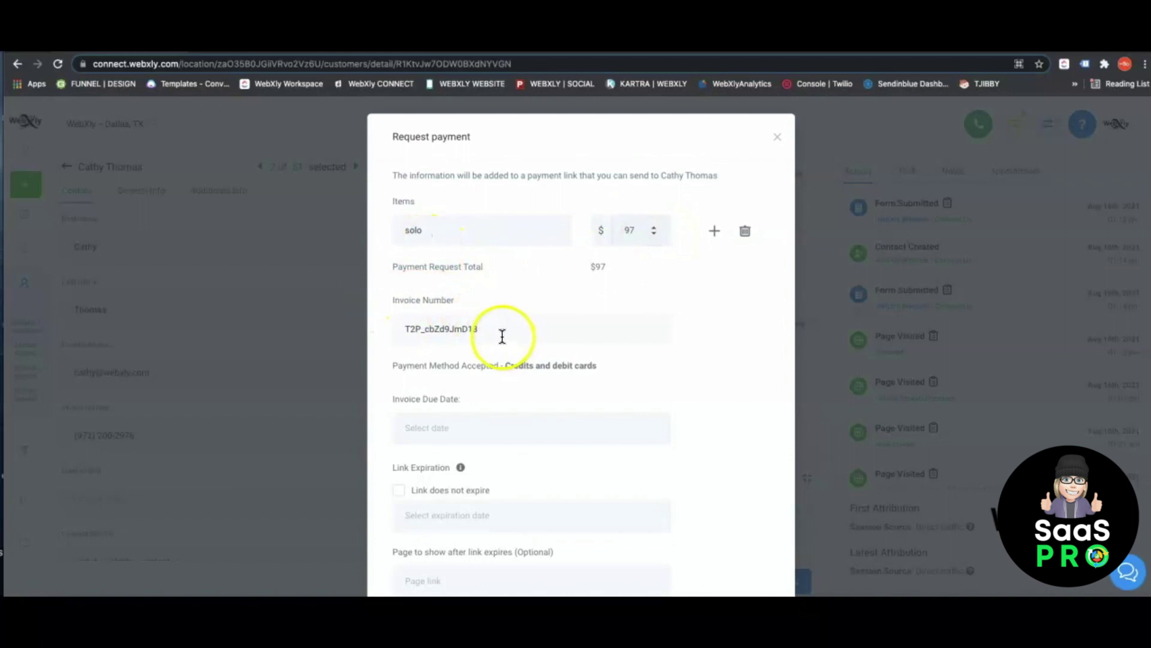
Step: Select the invoice number, set an Aug 31 due date and a non-expiring link, then close unsaved
left_click(456, 334)
double_click(456, 334)
scroll(520, 365, "down", 2)
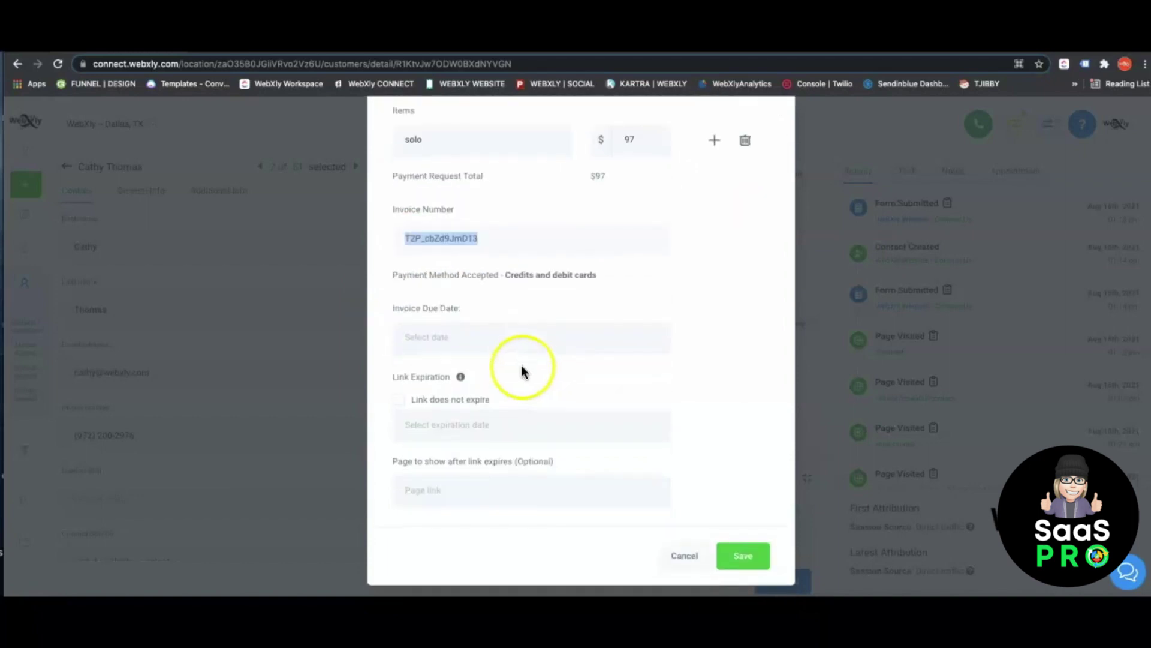
left_click(441, 330)
left_click(439, 304)
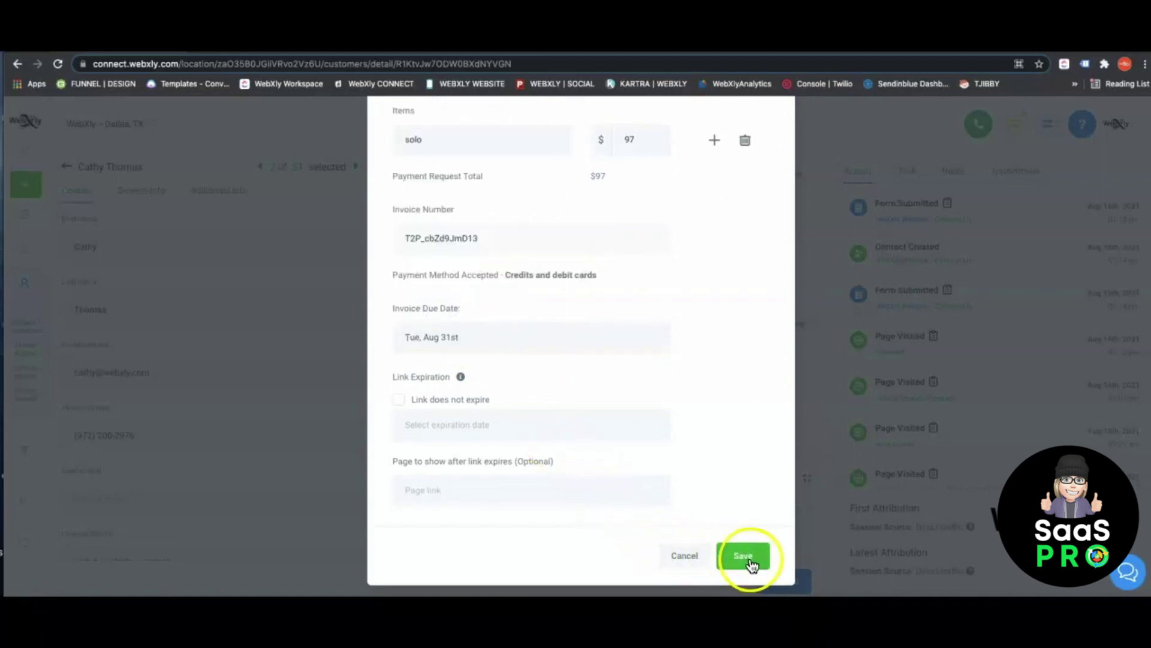
scroll(663, 381, "up", 2)
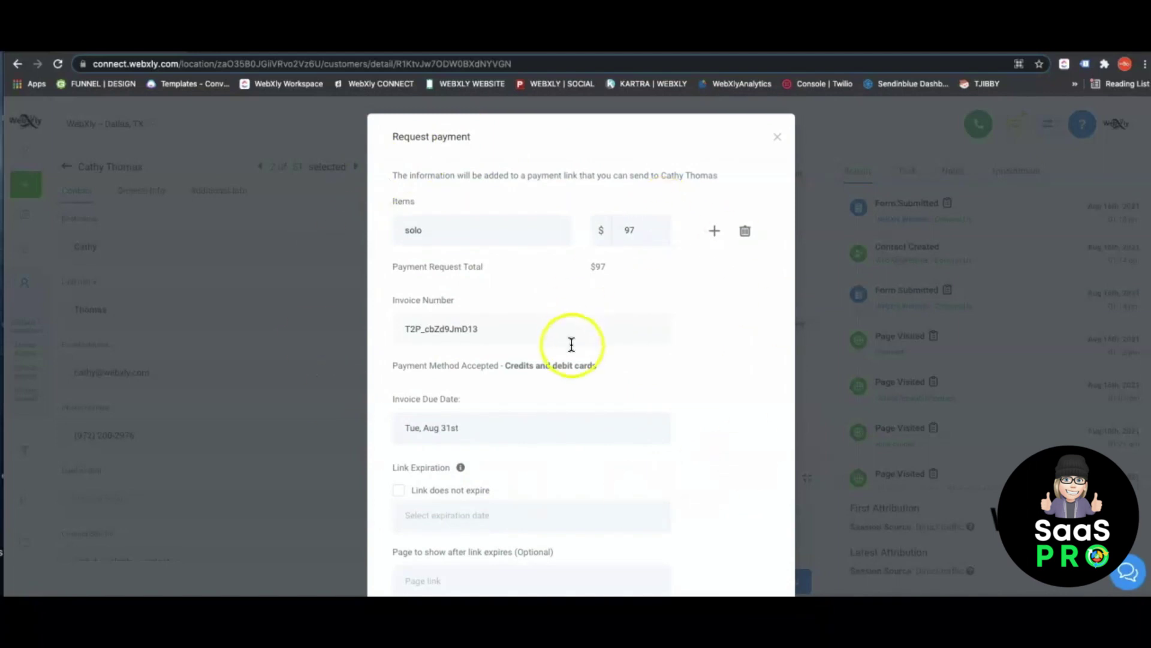
scroll(570, 342, "down", 2)
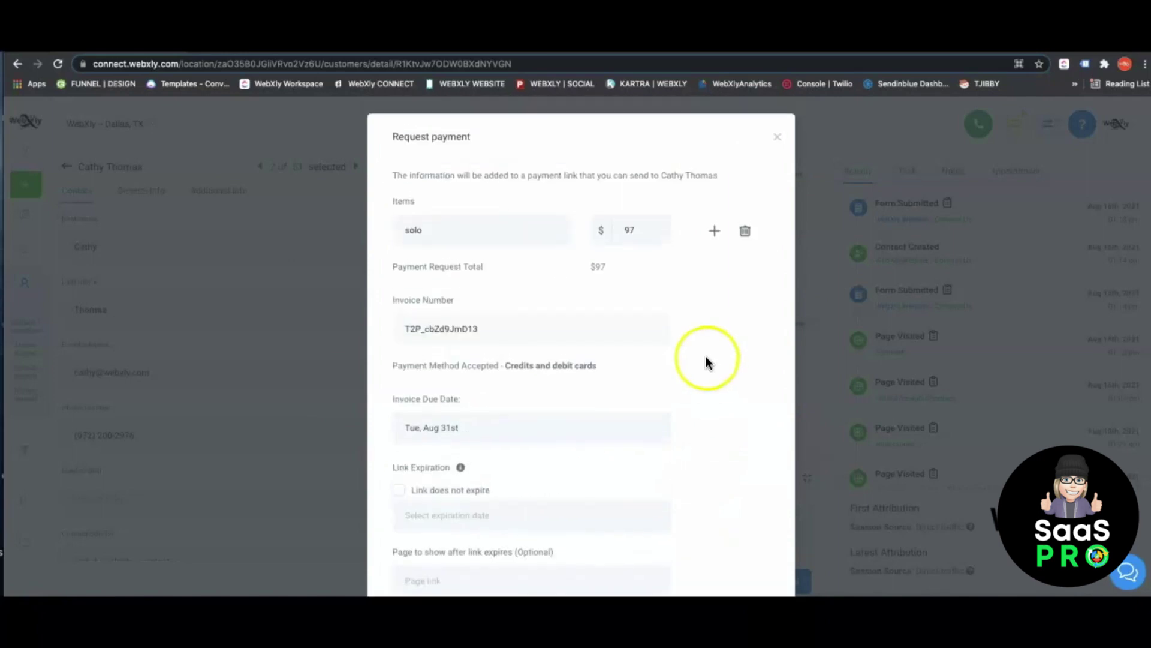
scroll(619, 431, "down", 3)
left_click(442, 400)
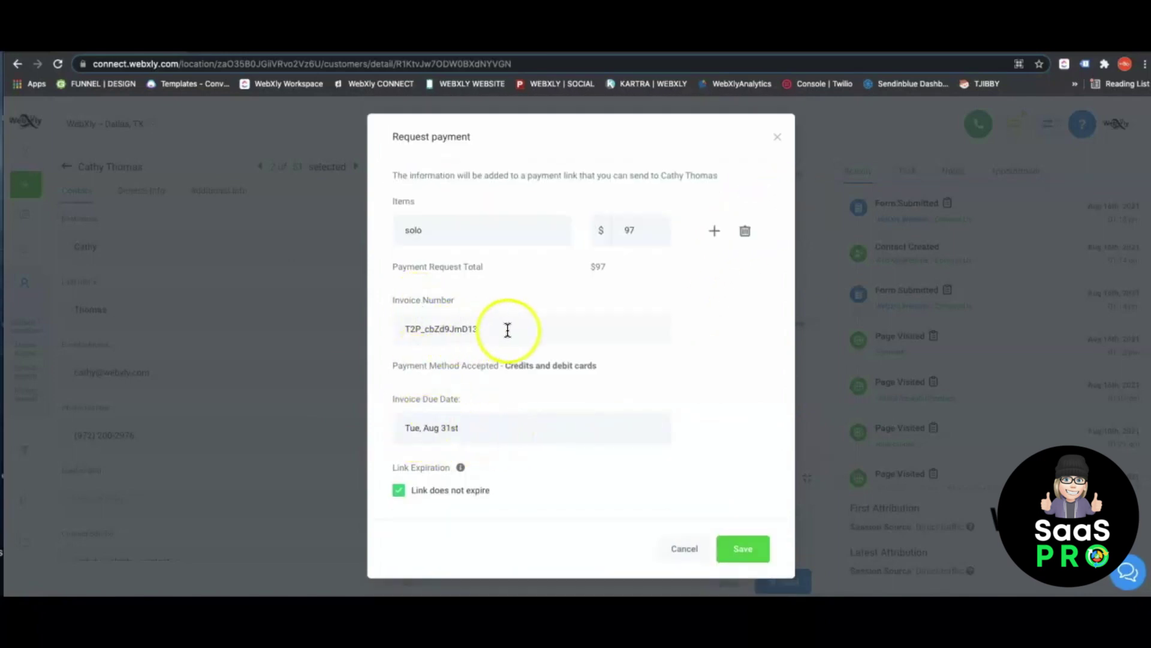
left_click(778, 136)
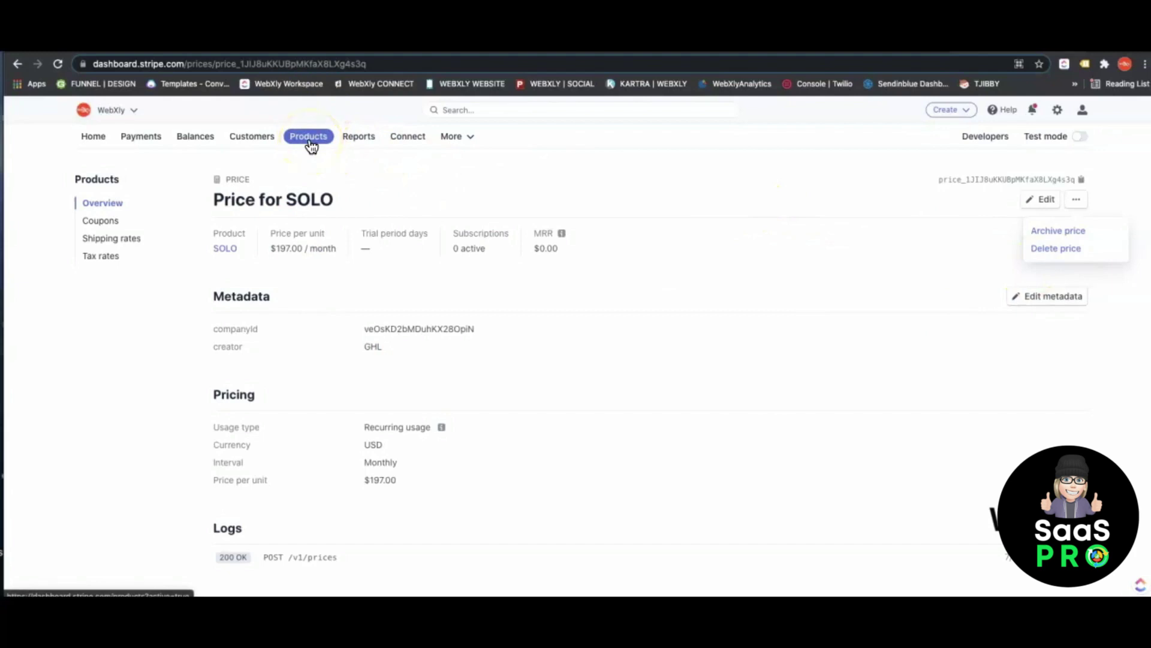
Step: Return to the Stripe home and expand the More list of products and features
left_click(93, 139)
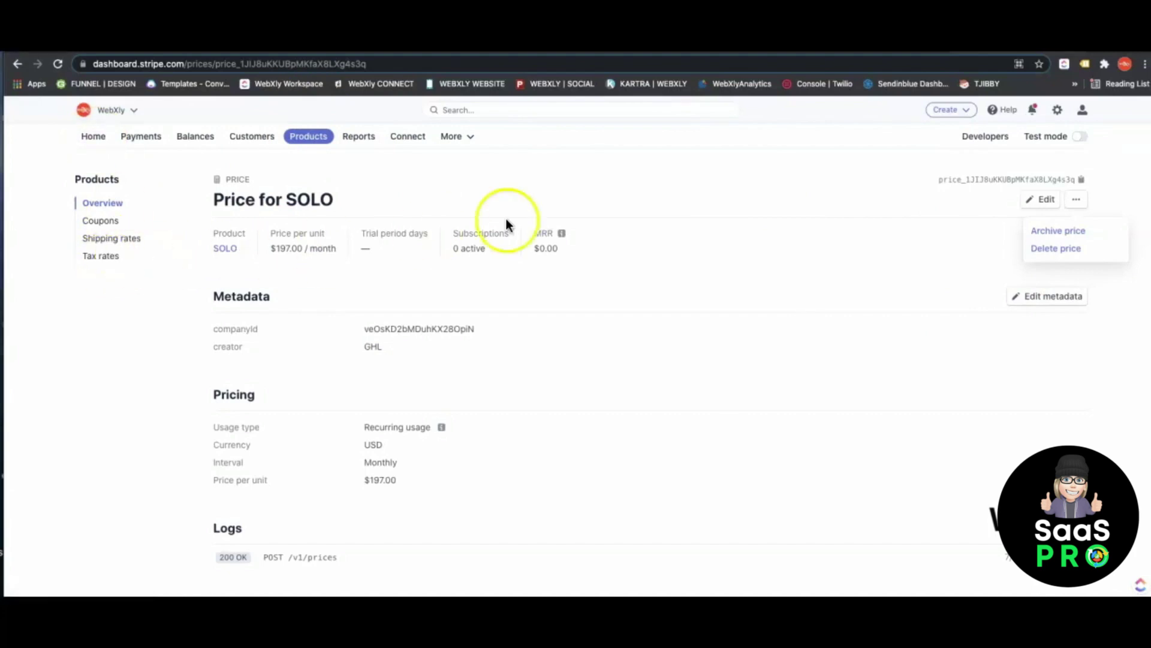
left_click(456, 139)
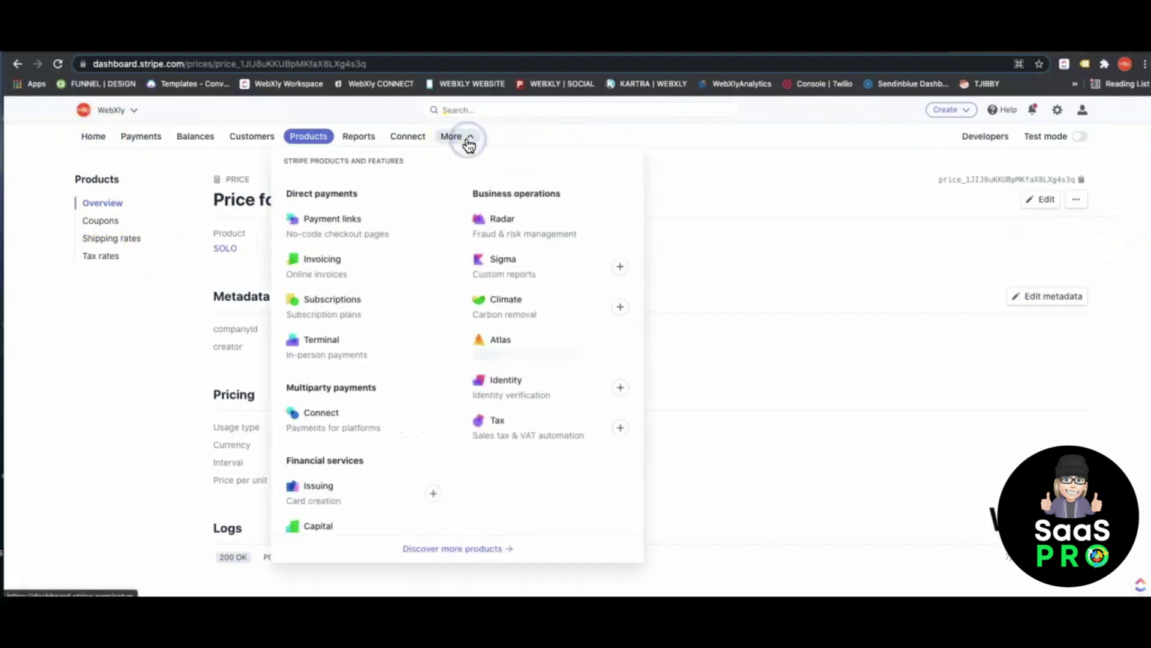
scroll(347, 509, "down", 1)
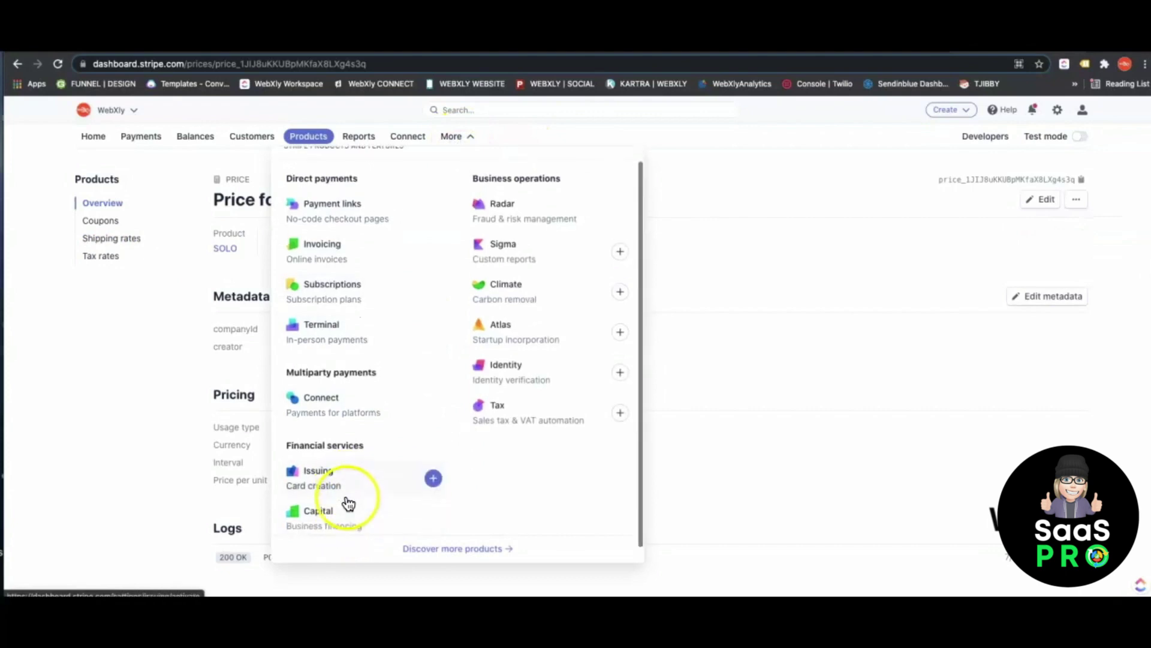
scroll(321, 277, "up", 1)
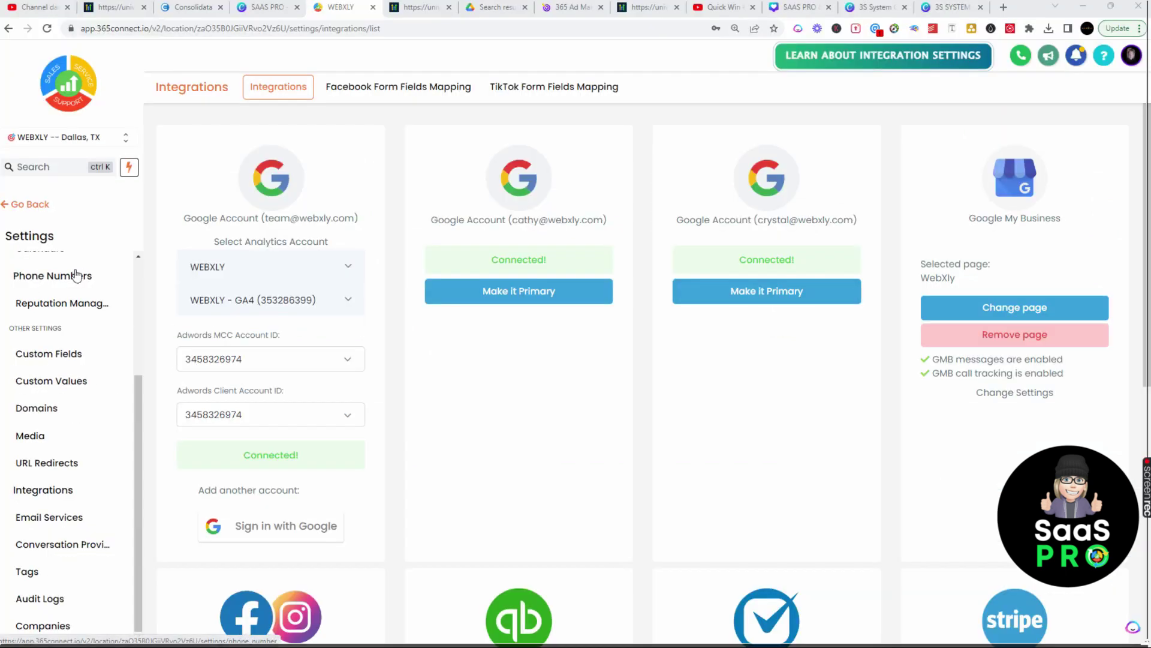
Step: Continue from the Stripe card to Payments Integrations, where Stripe live and test modes are enabled
scroll(695, 395, "down", 5)
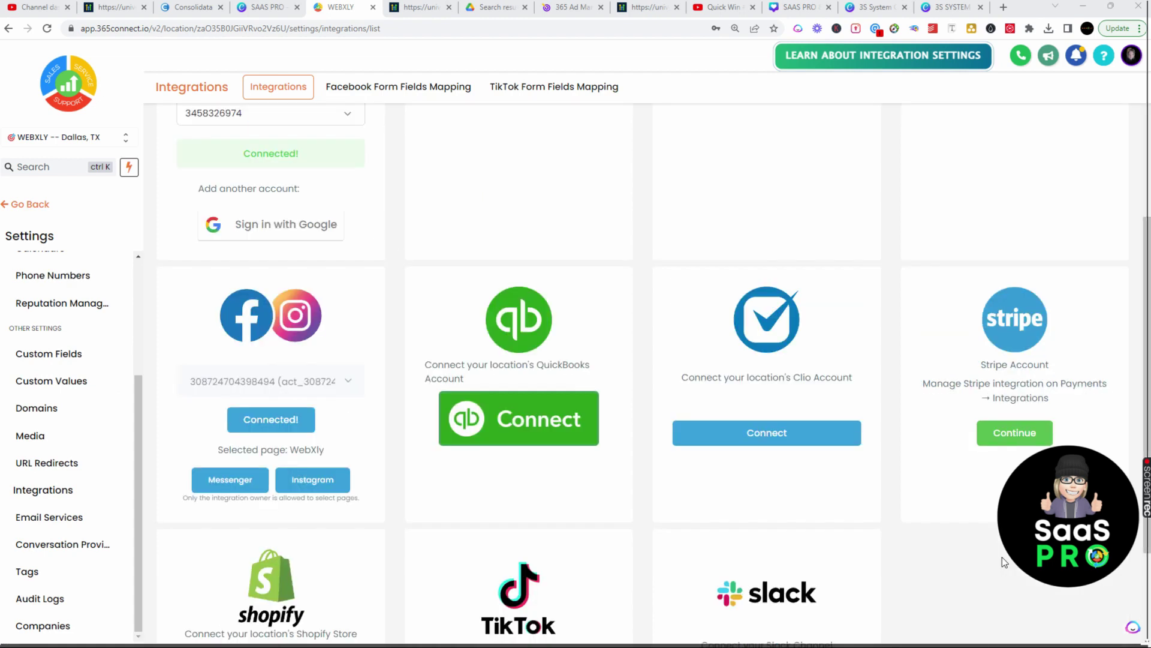
left_click(1020, 440)
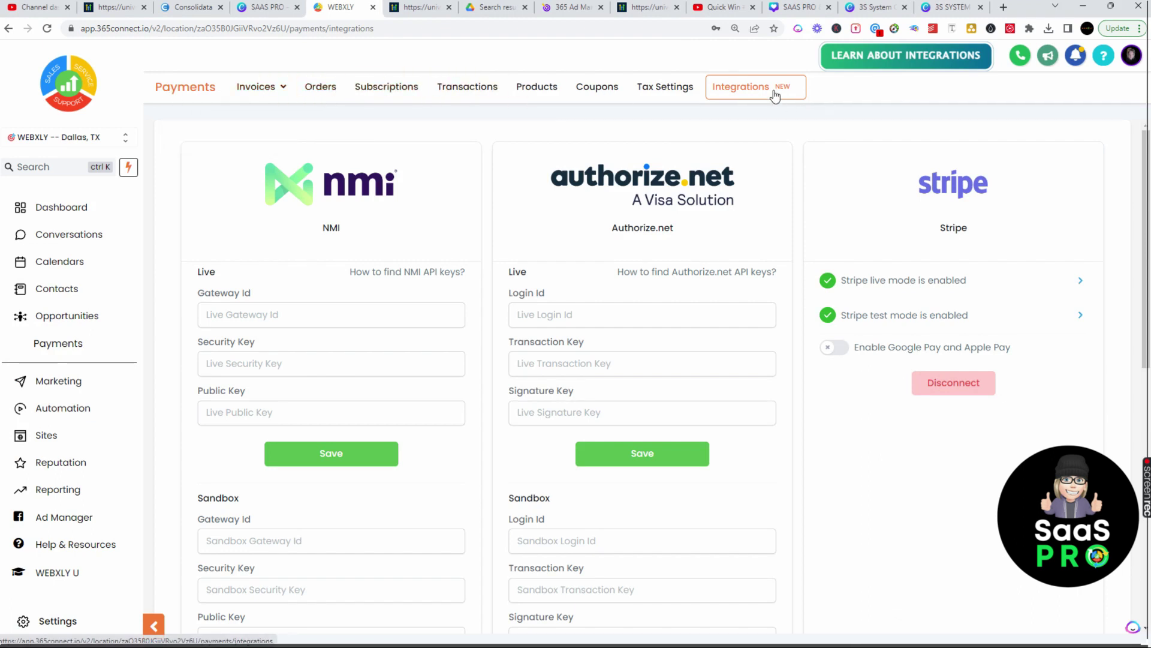
mouse_move(260, 96)
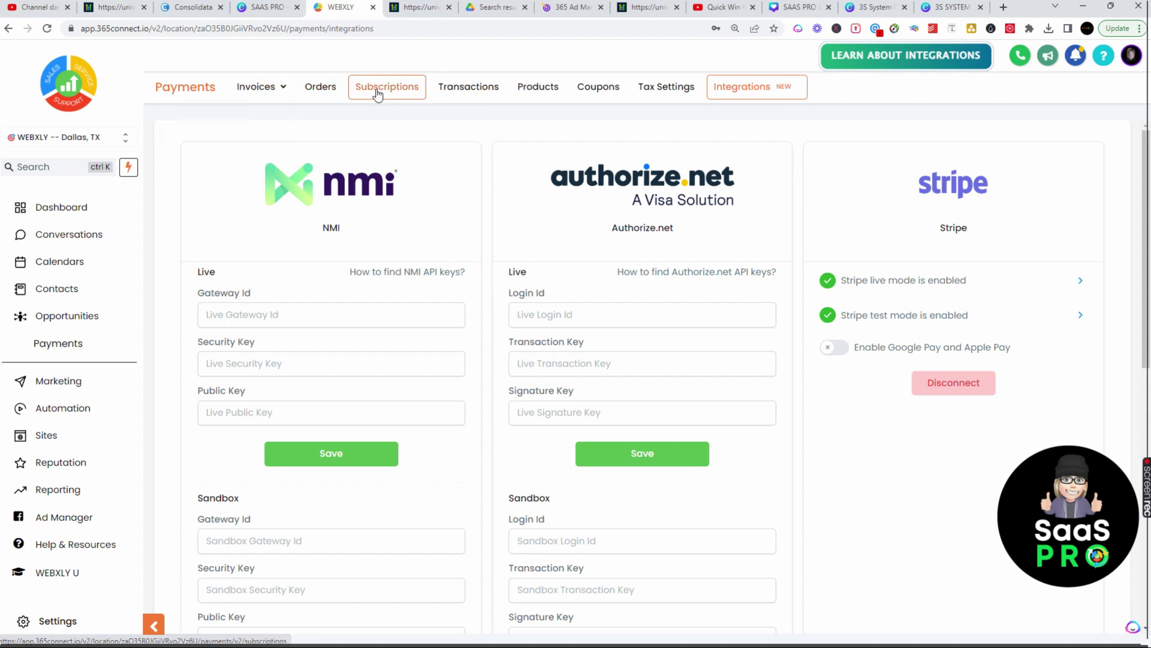
Step: Review Calendar Settings and the calendar type choices, then go back to Payments Invoices
left_click(55, 267)
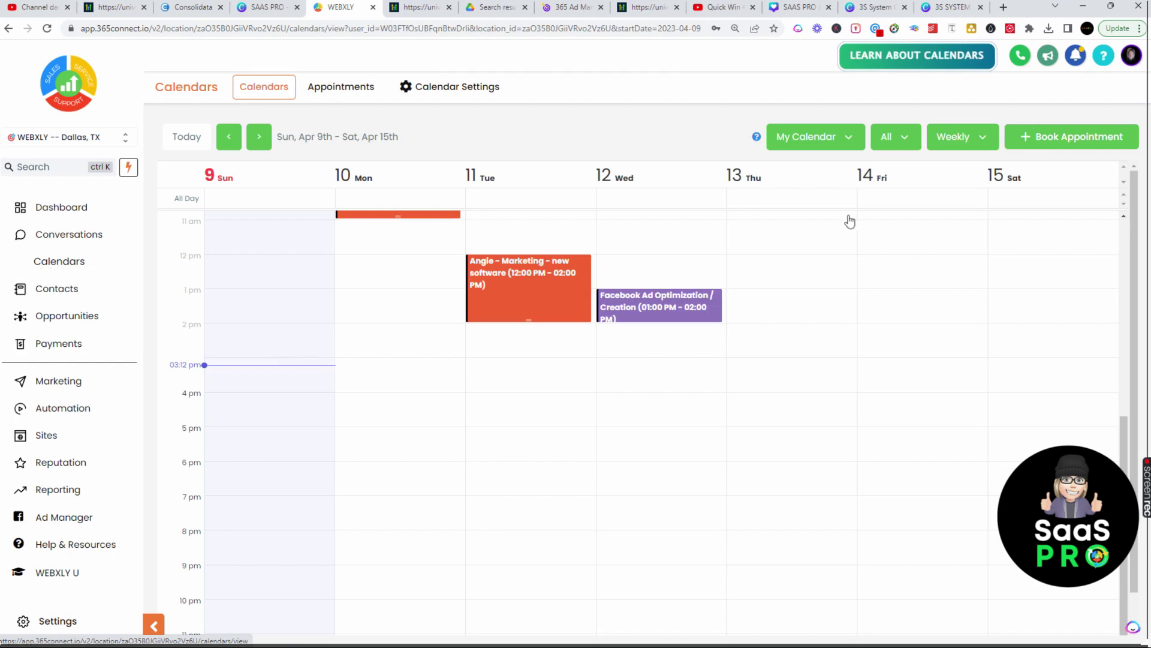
left_click(427, 88)
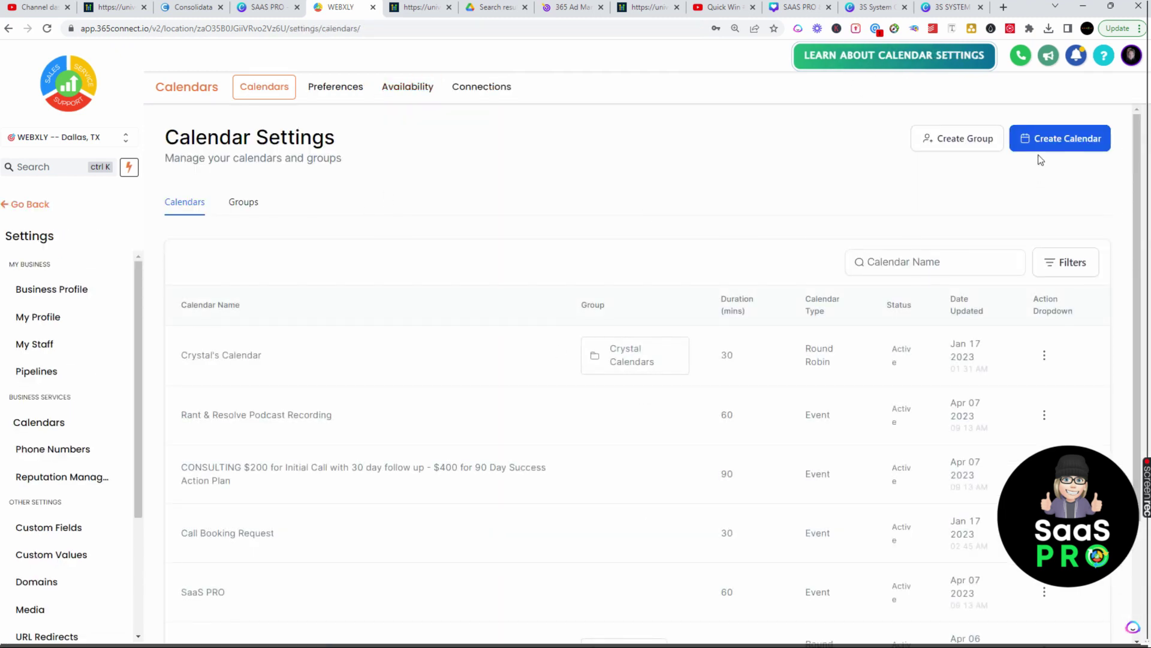
left_click(1046, 147)
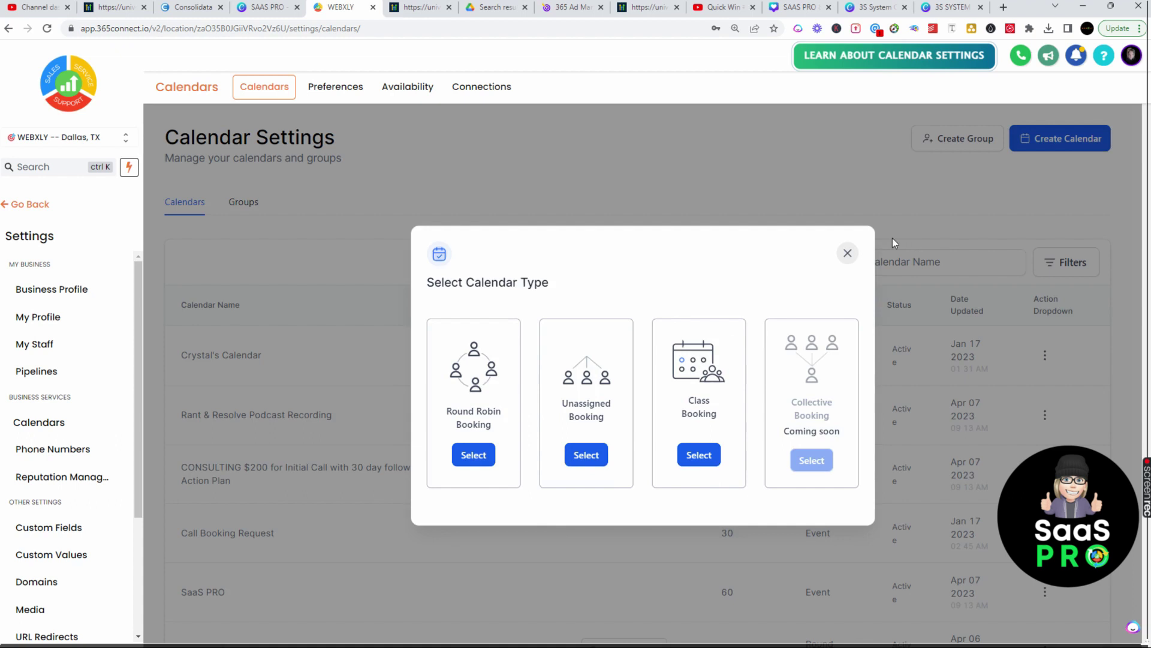
left_click(847, 254)
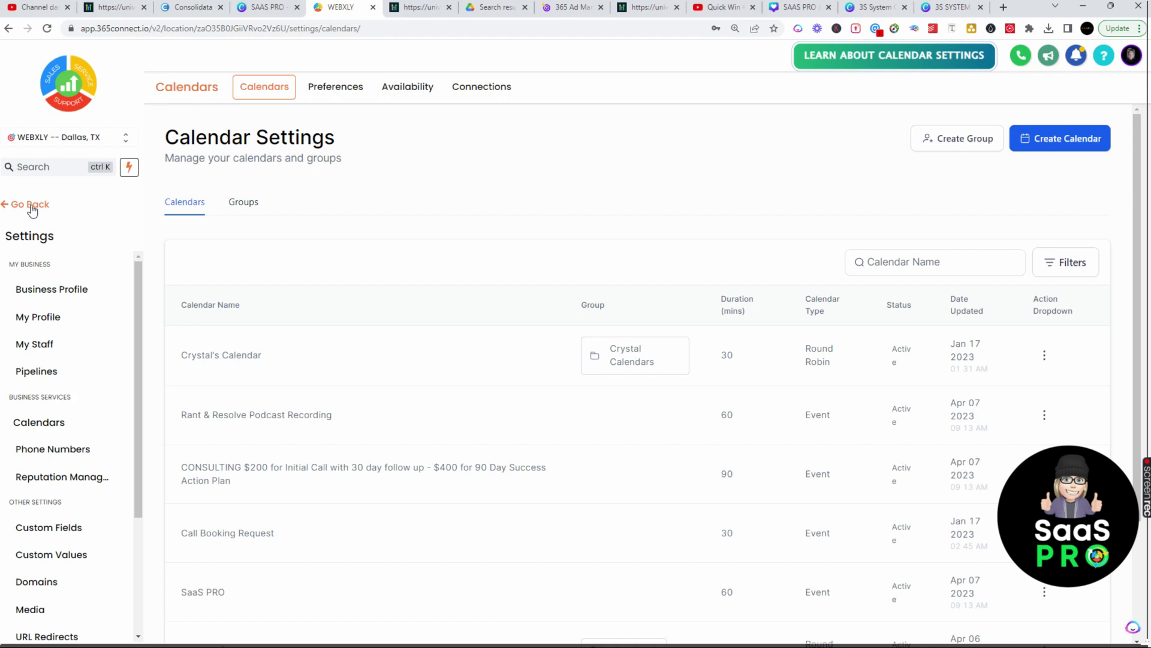
left_click(30, 205)
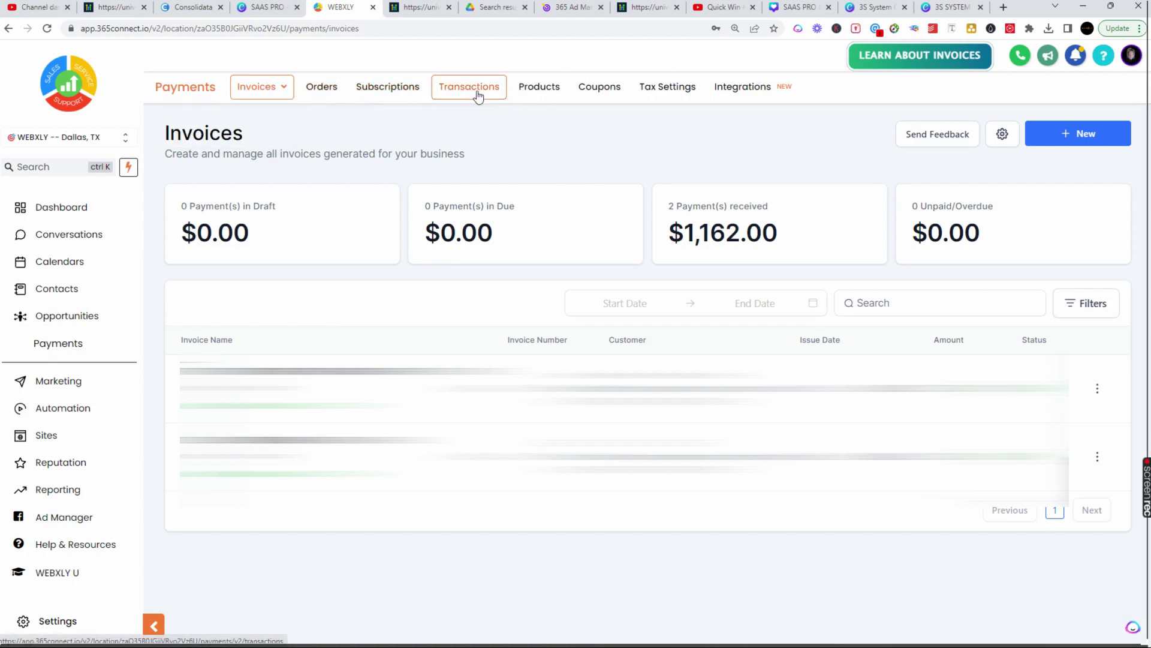
Step: Open a new product form from Payments Products and leave it without changes
left_click(534, 93)
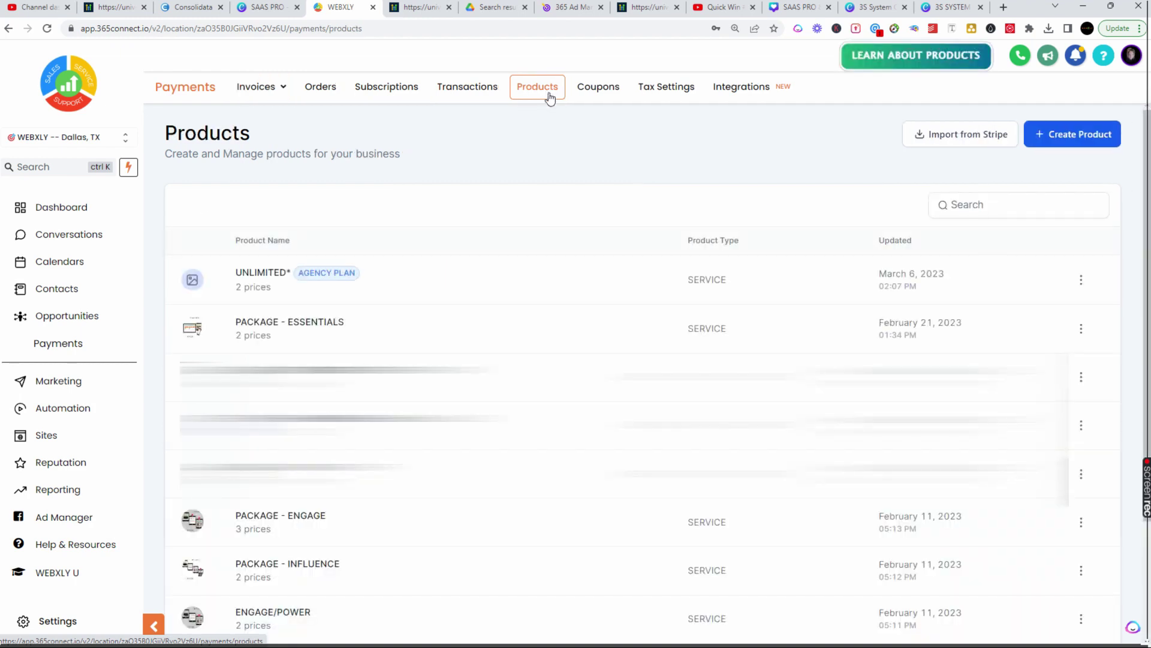
left_click(1074, 136)
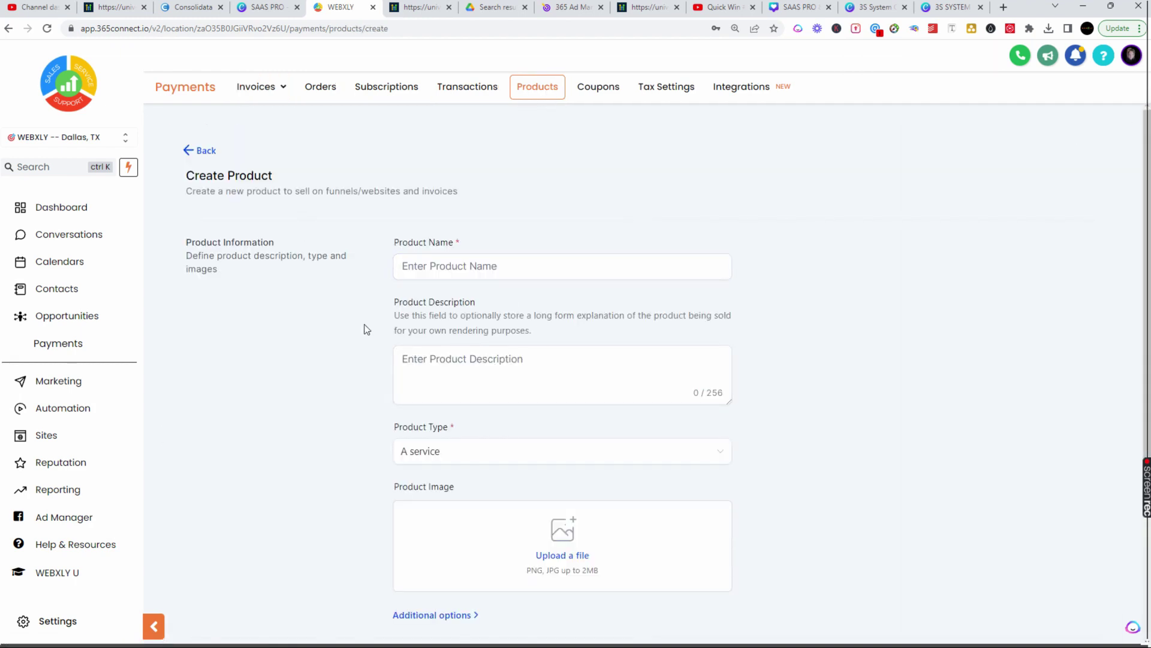
scroll(378, 359, "down", 4)
scroll(388, 378, "up", 4)
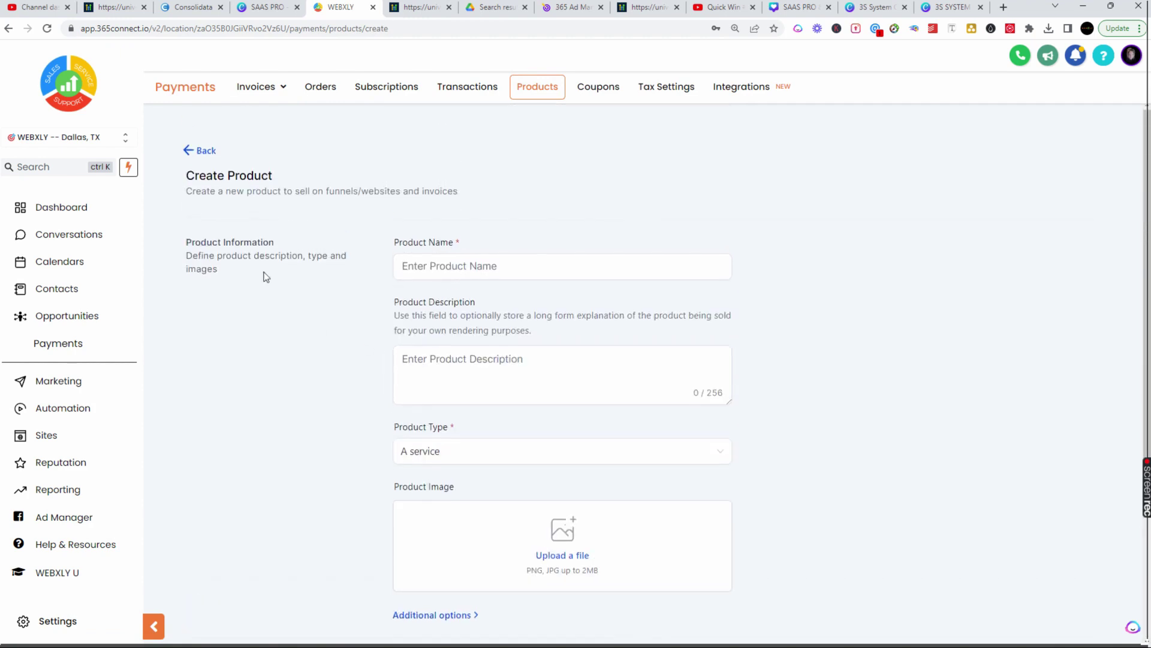
left_click(202, 152)
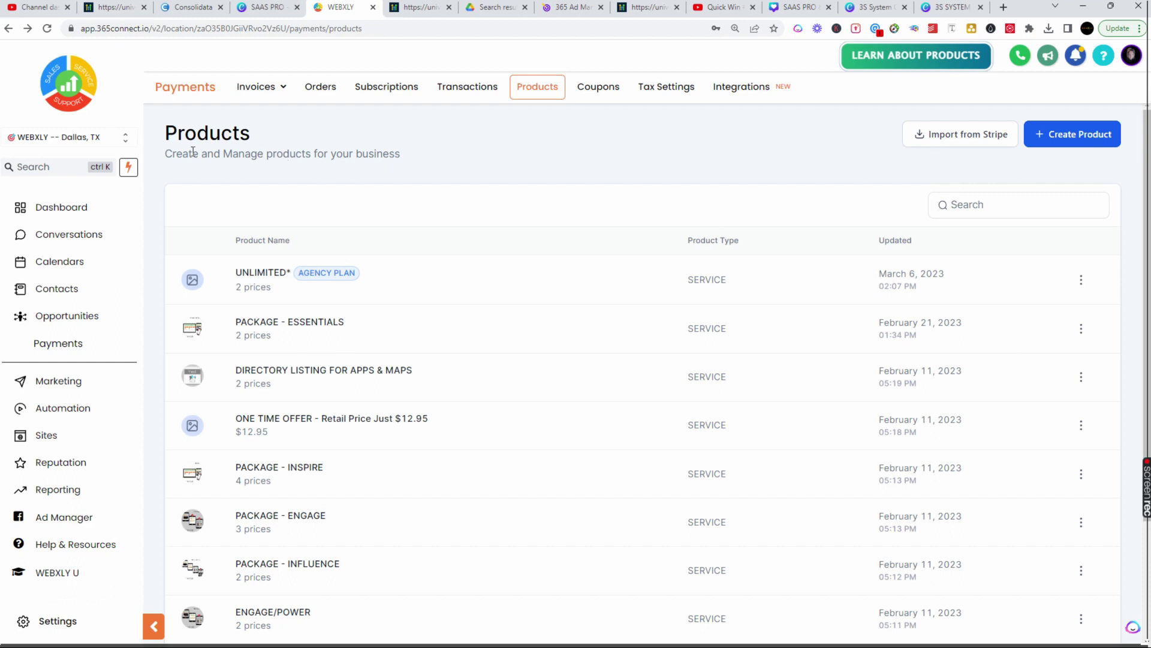
Step: Open the Import from Stripe product page and expand the Invoices sub-pages
left_click(957, 138)
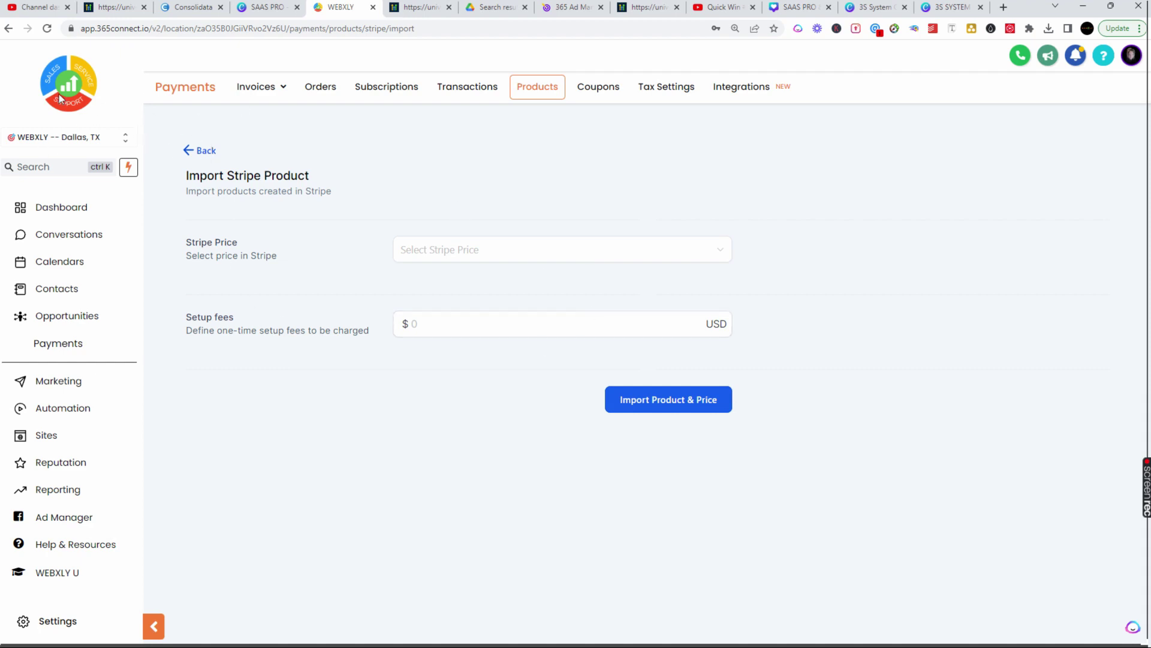
left_click(297, 93)
Step: Switch to the agency view and open SaaS Configurator's Plans & Pricing, dismissing the context menu
left_click(51, 139)
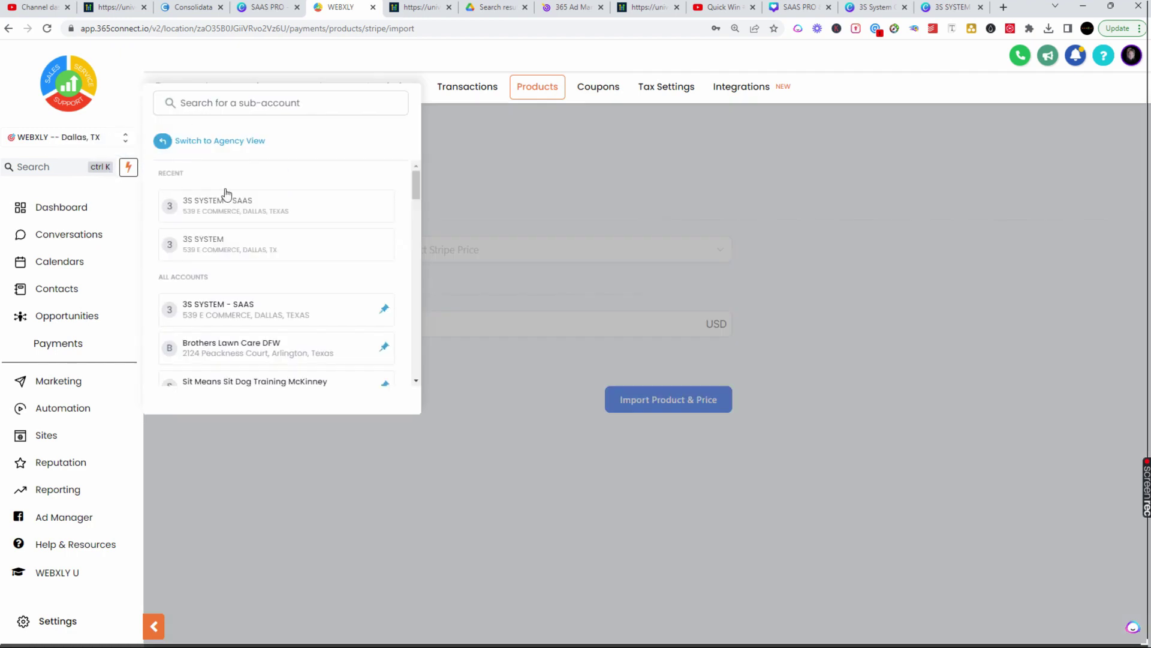
left_click(238, 144)
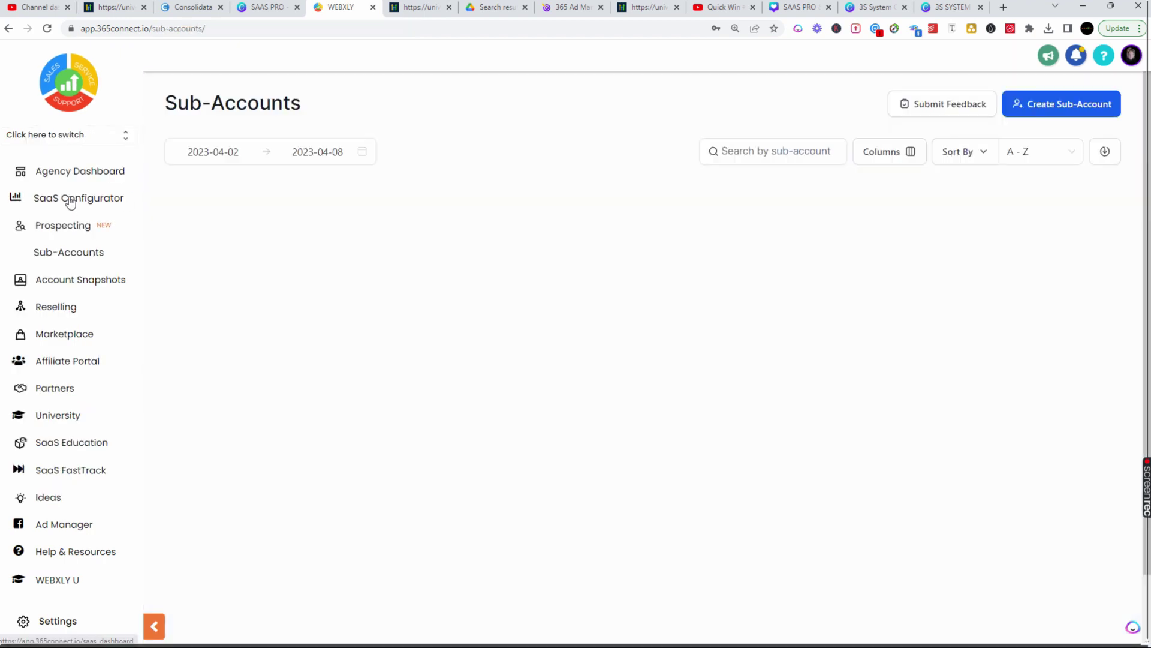
left_click(71, 200)
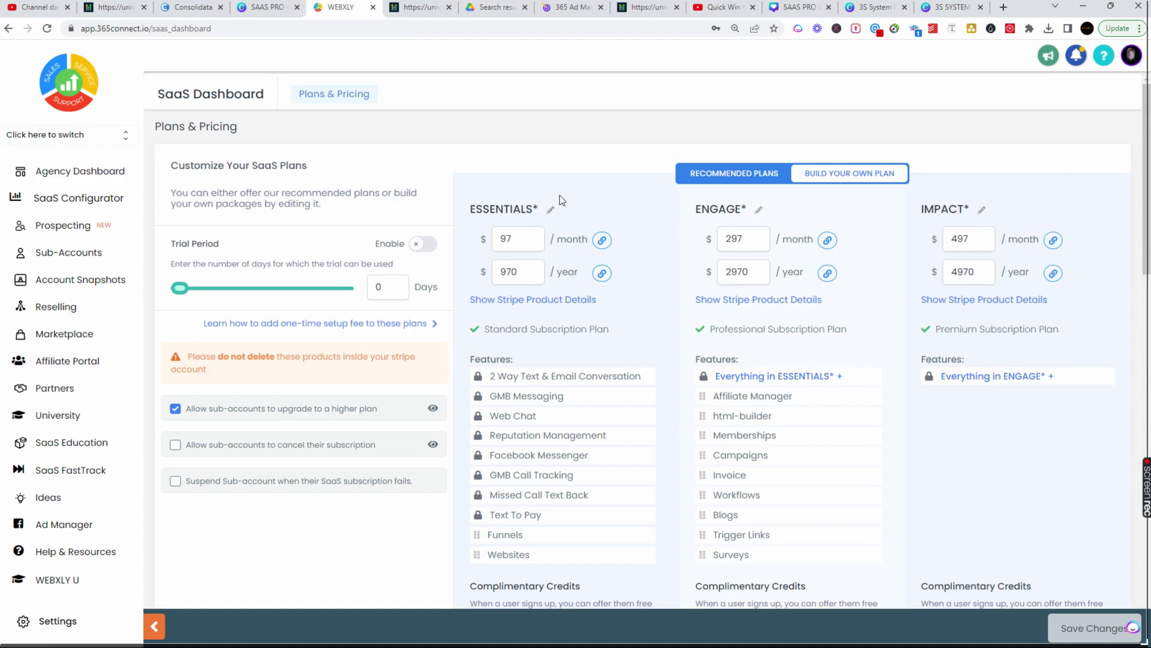
right_click(174, 158)
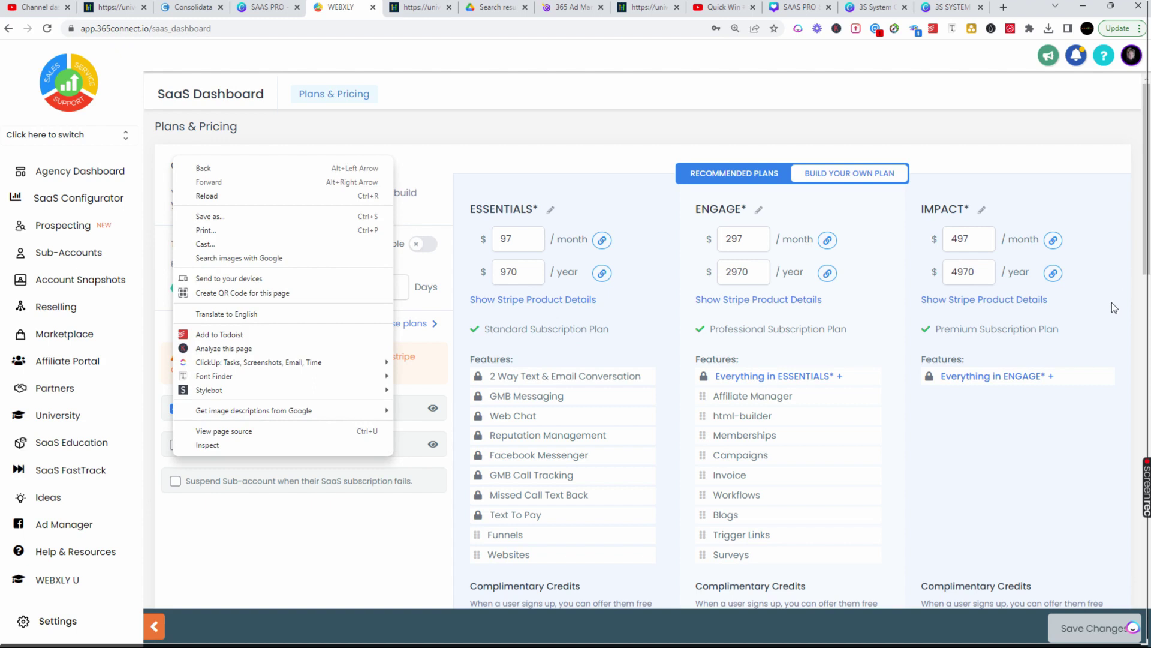
left_click(434, 146)
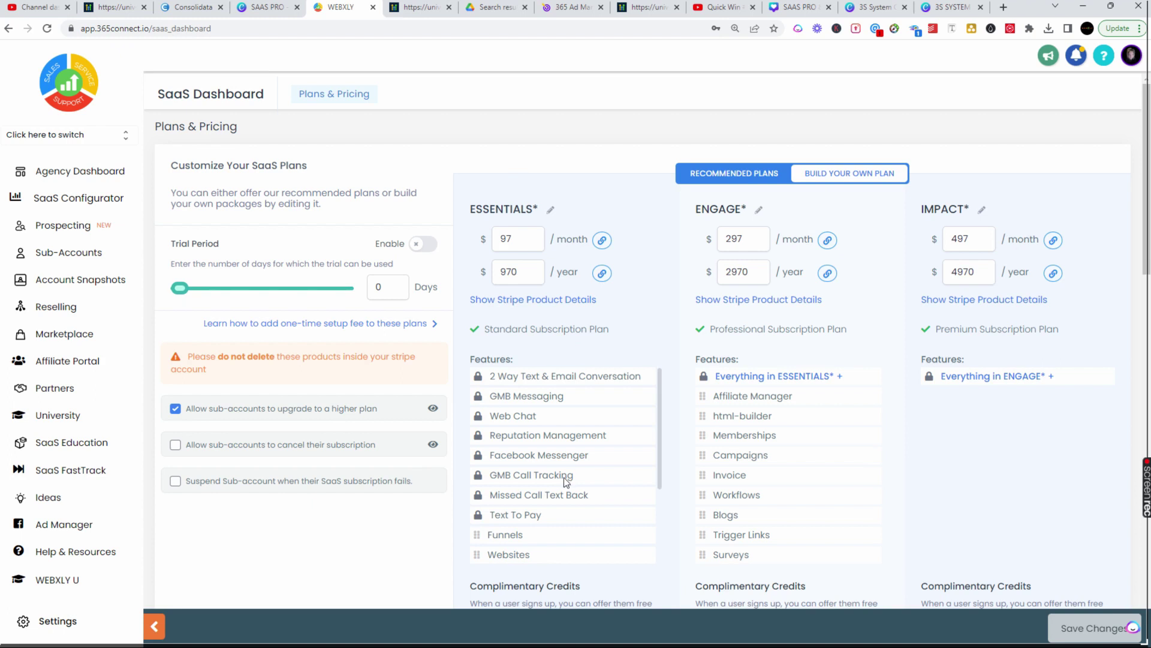
left_click(528, 307)
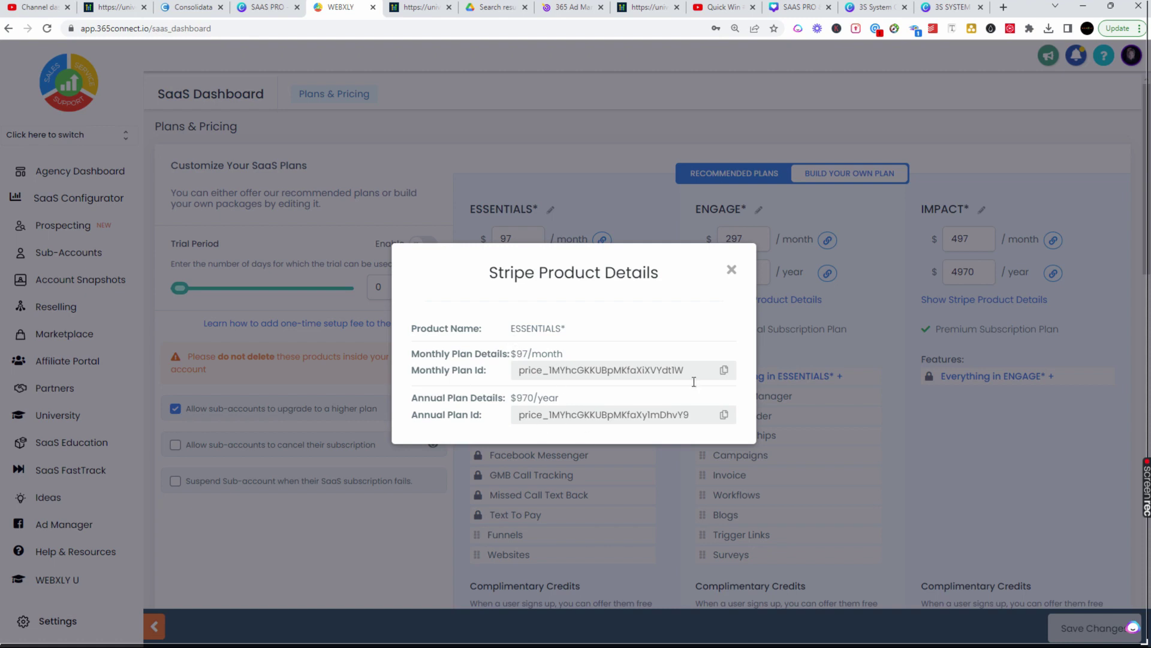
left_click(732, 271)
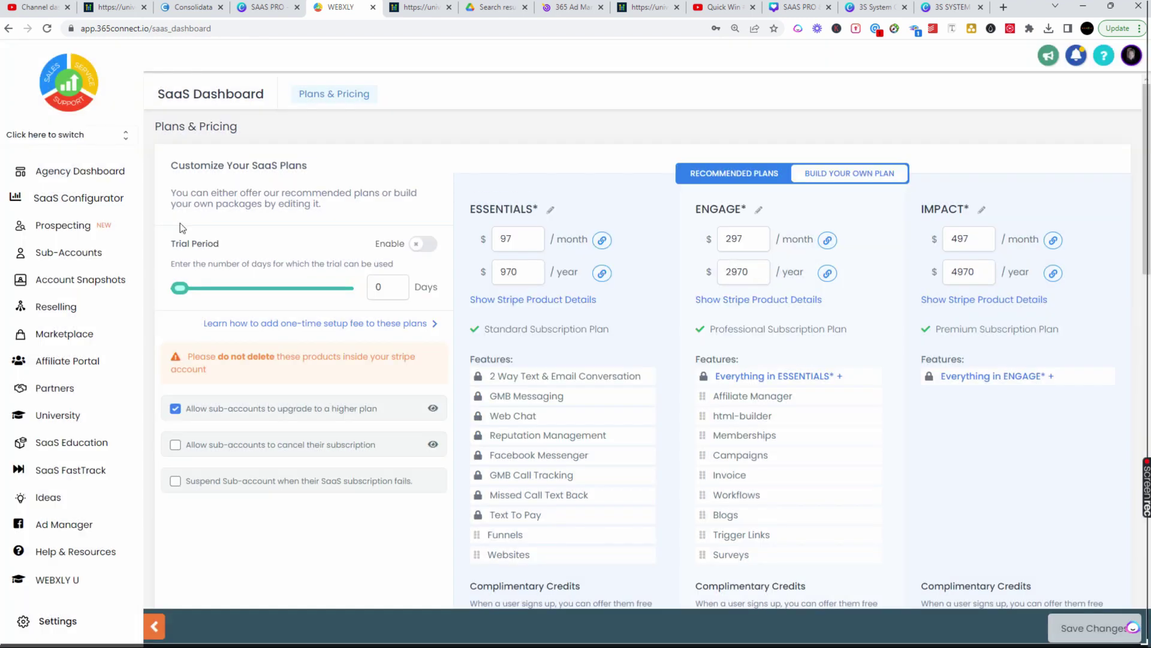